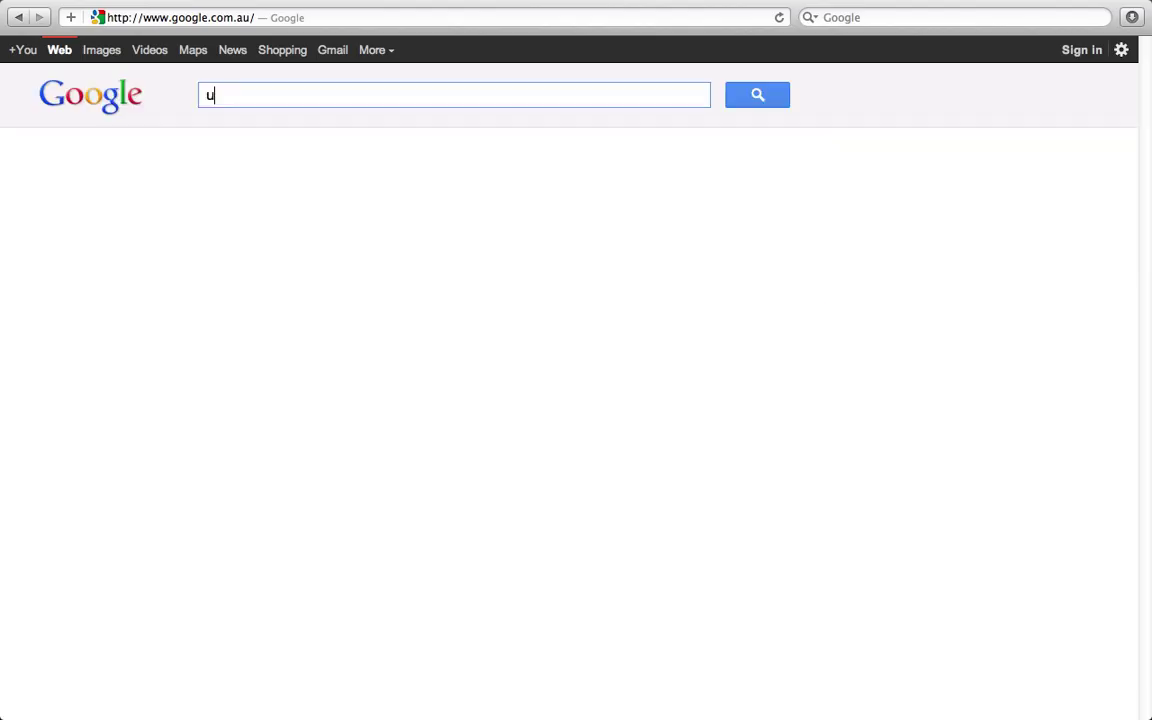
Step: Search Google for use.com and open the 'Use - Free image hosting and photo sharing' result
{"action": "type", "text": "se."}
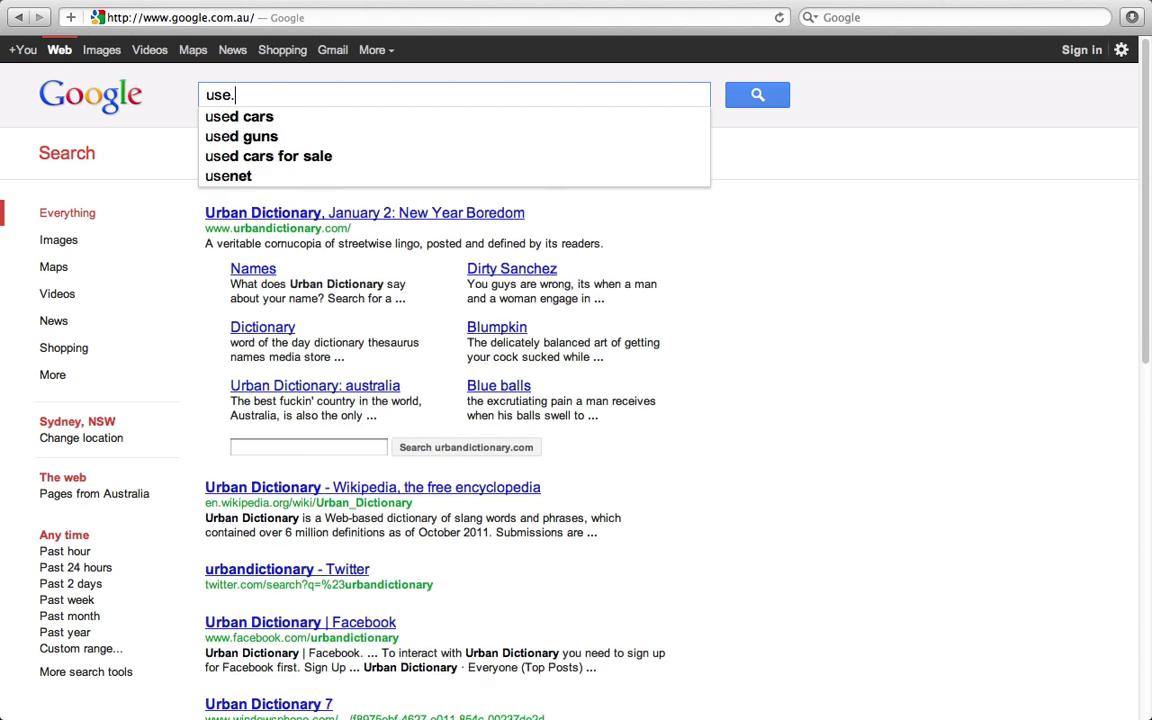
{"action": "type", "text": "com"}
{"action": "key", "text": "Return"}
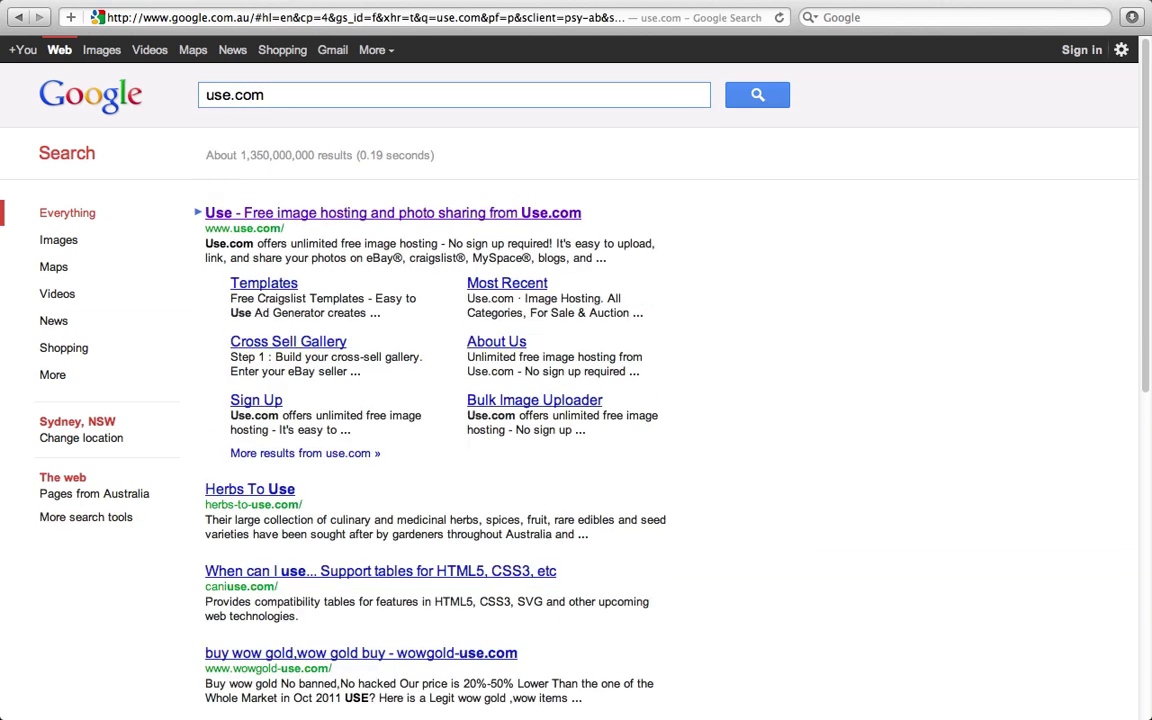
{"action": "left_click", "coordinate": [449, 214]}
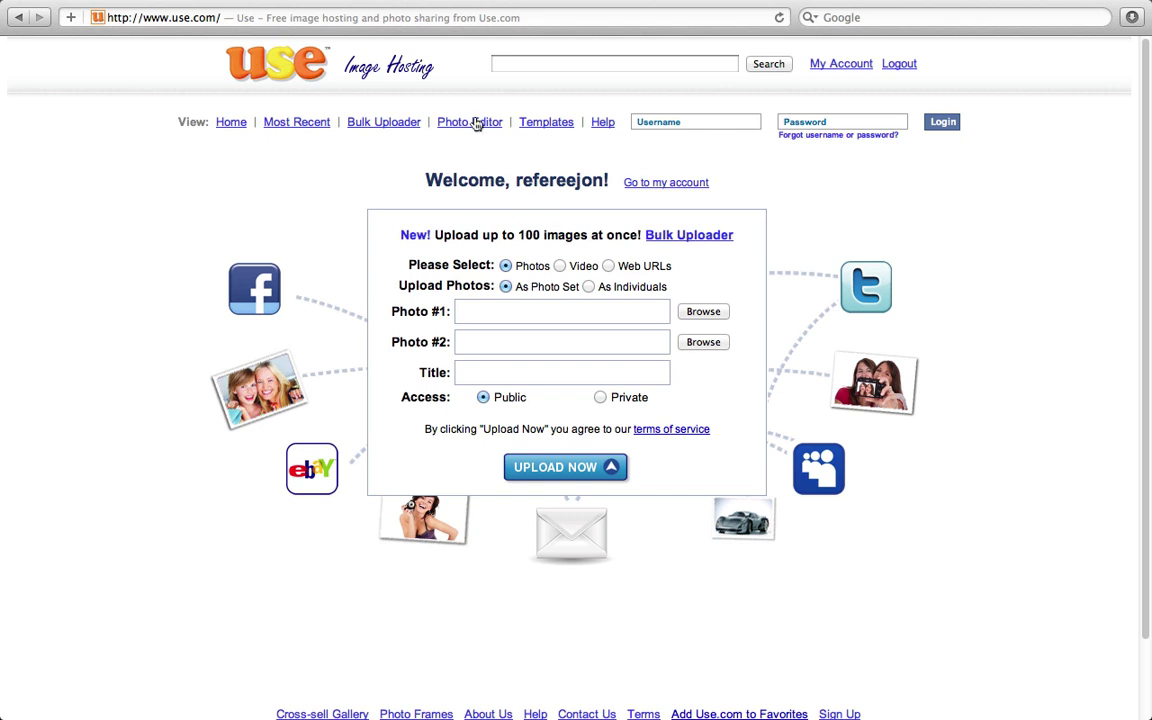
Step: Open the Templates theme gallery and scroll down to the Sports theme
{"action": "left_click", "coordinate": [555, 131]}
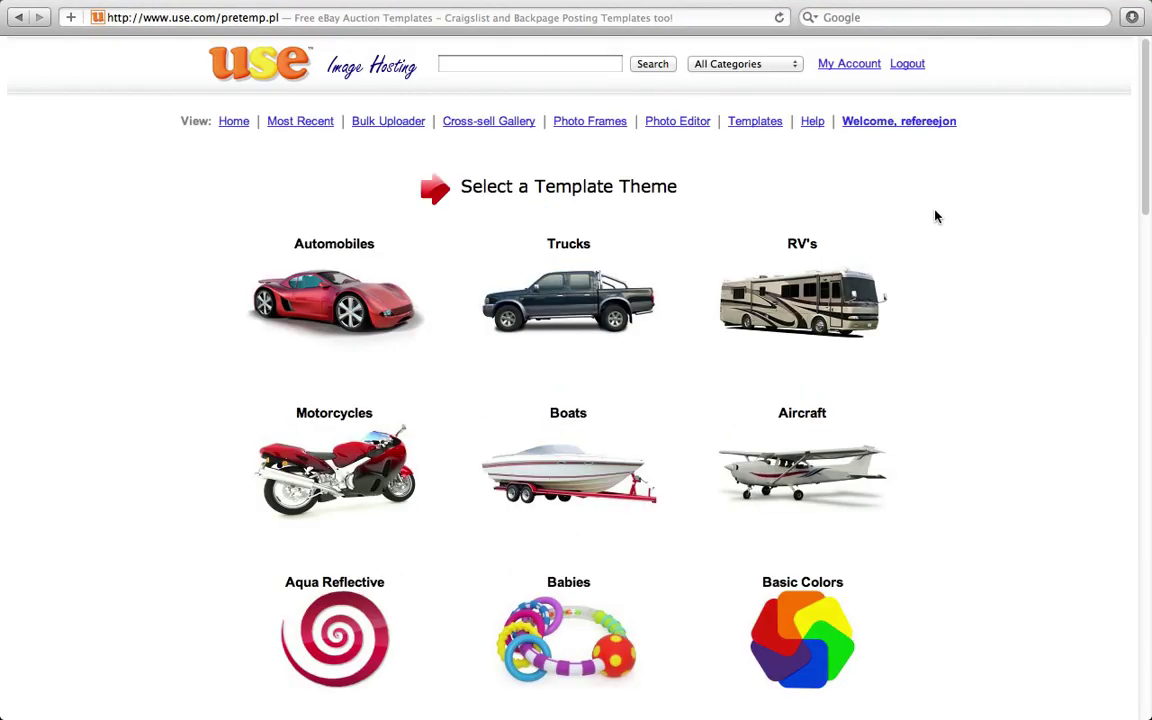
{"action": "scroll", "coordinate": [940, 213], "scroll_direction": "down", "scroll_amount": 1}
{"action": "scroll", "coordinate": [996, 337], "scroll_direction": "up", "scroll_amount": 1}
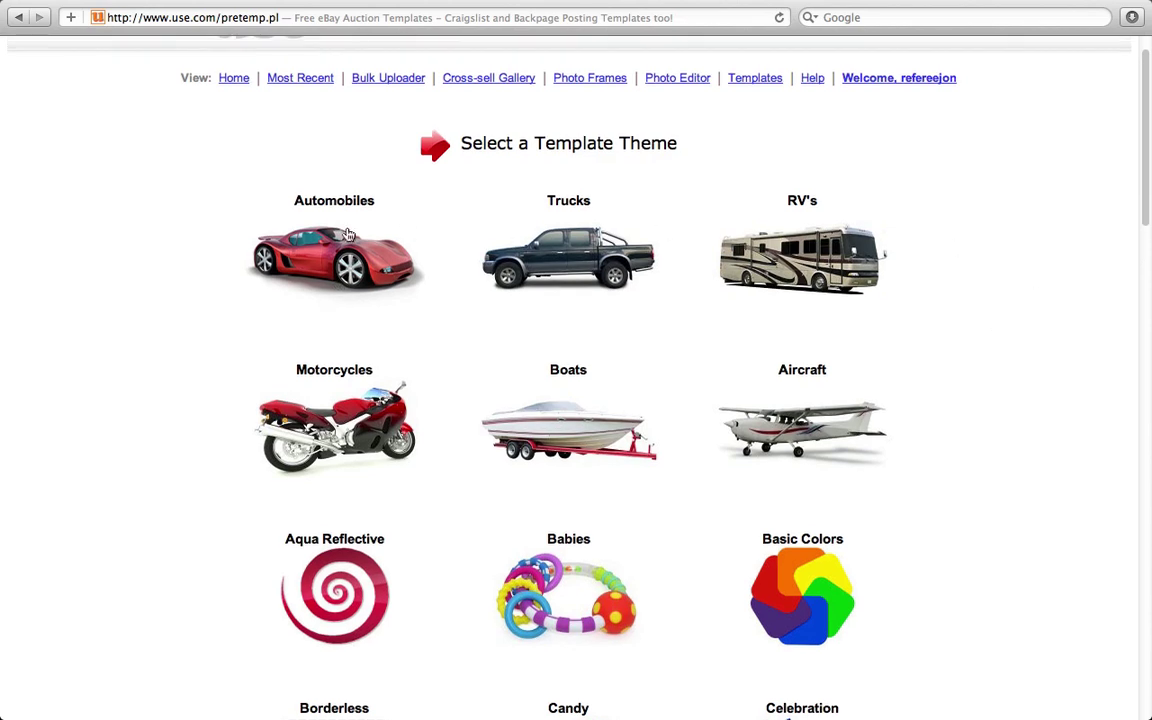
{"action": "scroll", "coordinate": [666, 304], "scroll_direction": "down", "scroll_amount": 5}
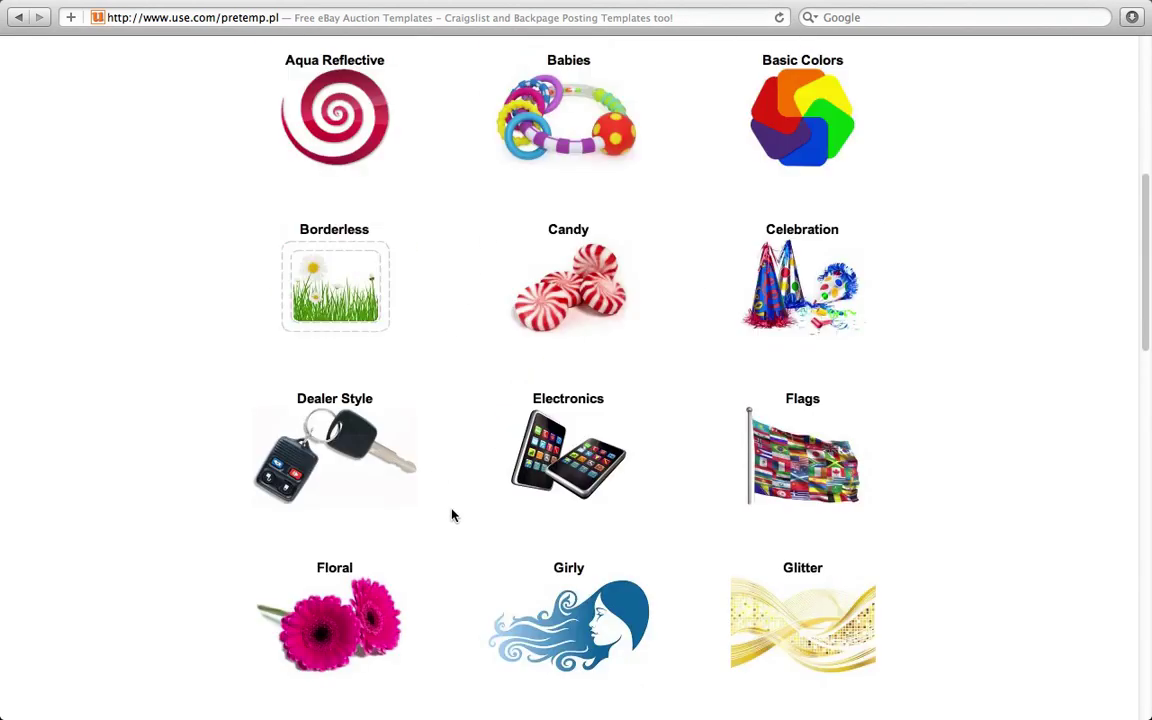
{"action": "scroll", "coordinate": [625, 303], "scroll_direction": "down", "scroll_amount": 5}
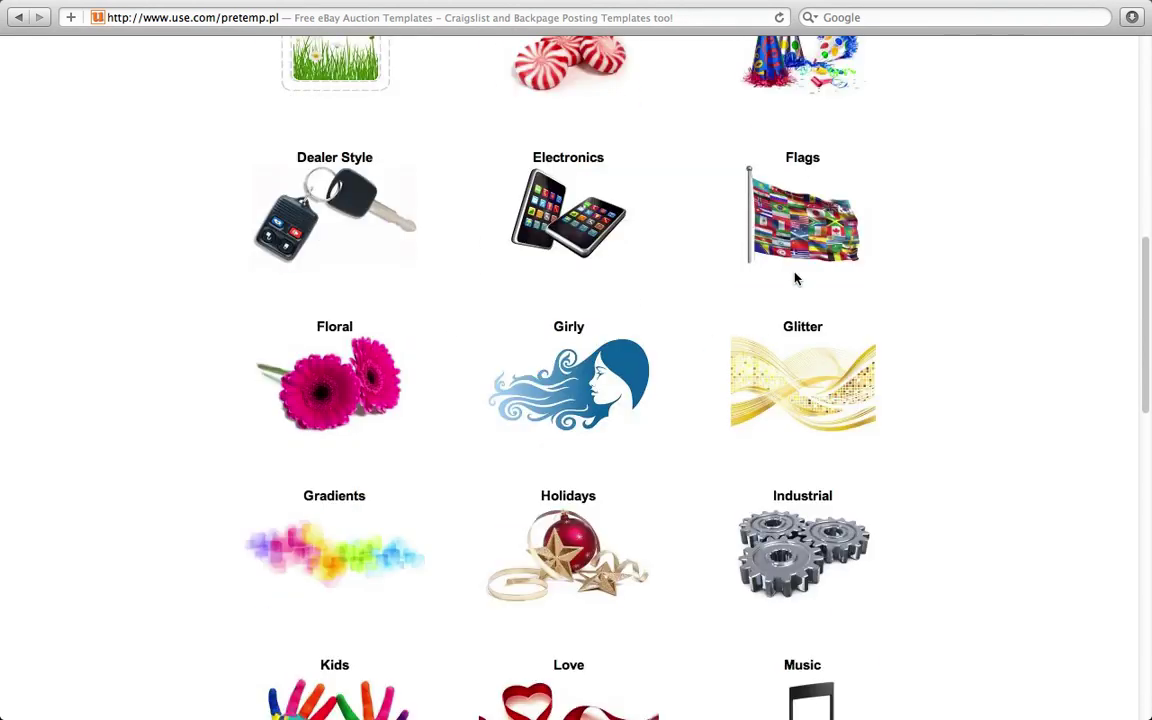
{"action": "scroll", "coordinate": [853, 150], "scroll_direction": "down", "scroll_amount": 5}
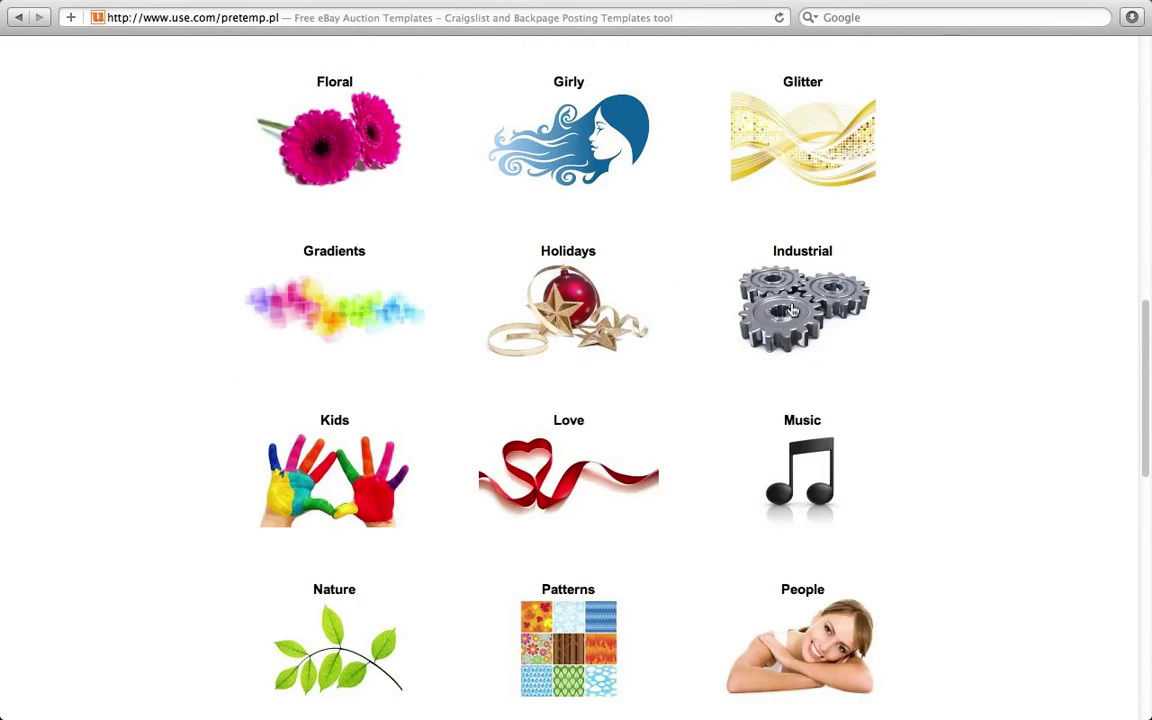
{"action": "scroll", "coordinate": [580, 310], "scroll_direction": "down", "scroll_amount": 4}
{"action": "scroll", "coordinate": [649, 310], "scroll_direction": "down", "scroll_amount": 5}
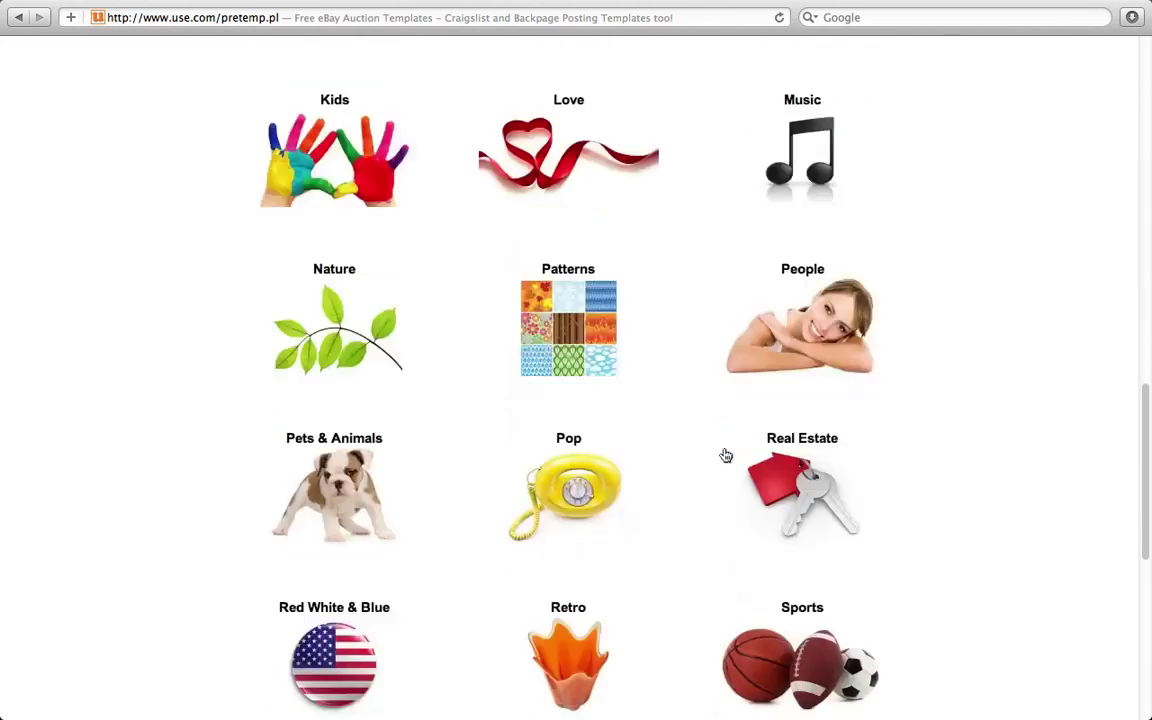
{"action": "scroll", "coordinate": [684, 330], "scroll_direction": "down", "scroll_amount": 8}
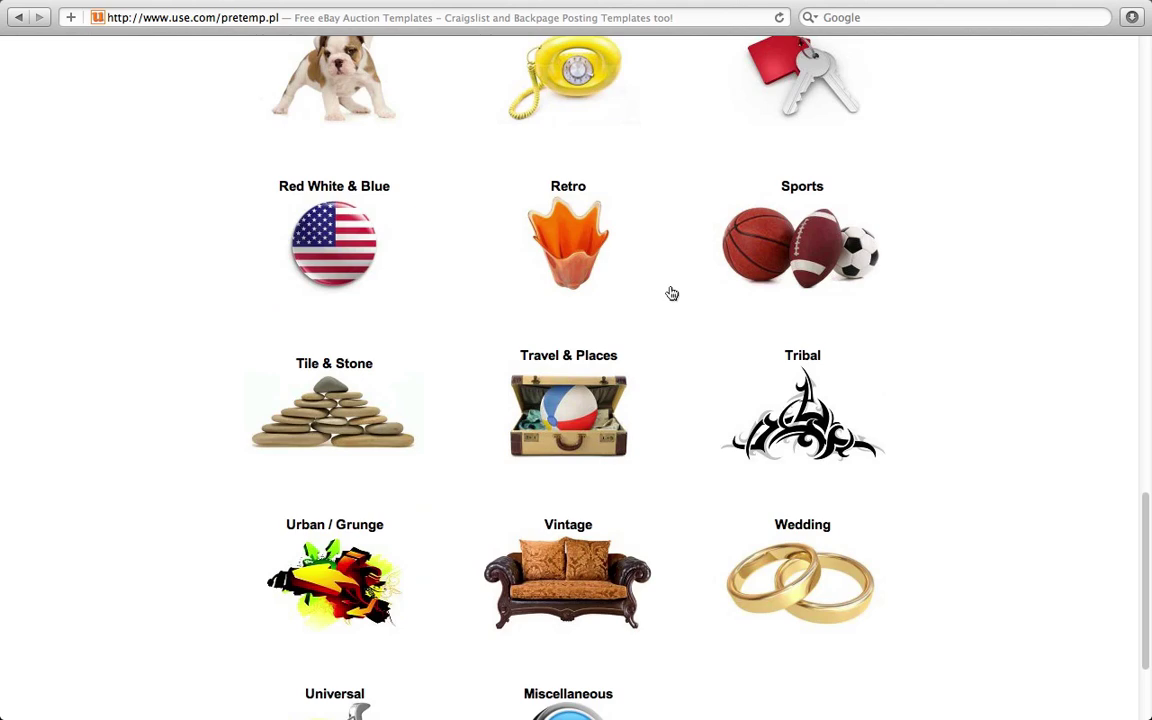
{"action": "scroll", "coordinate": [660, 294], "scroll_direction": "up", "scroll_amount": 2}
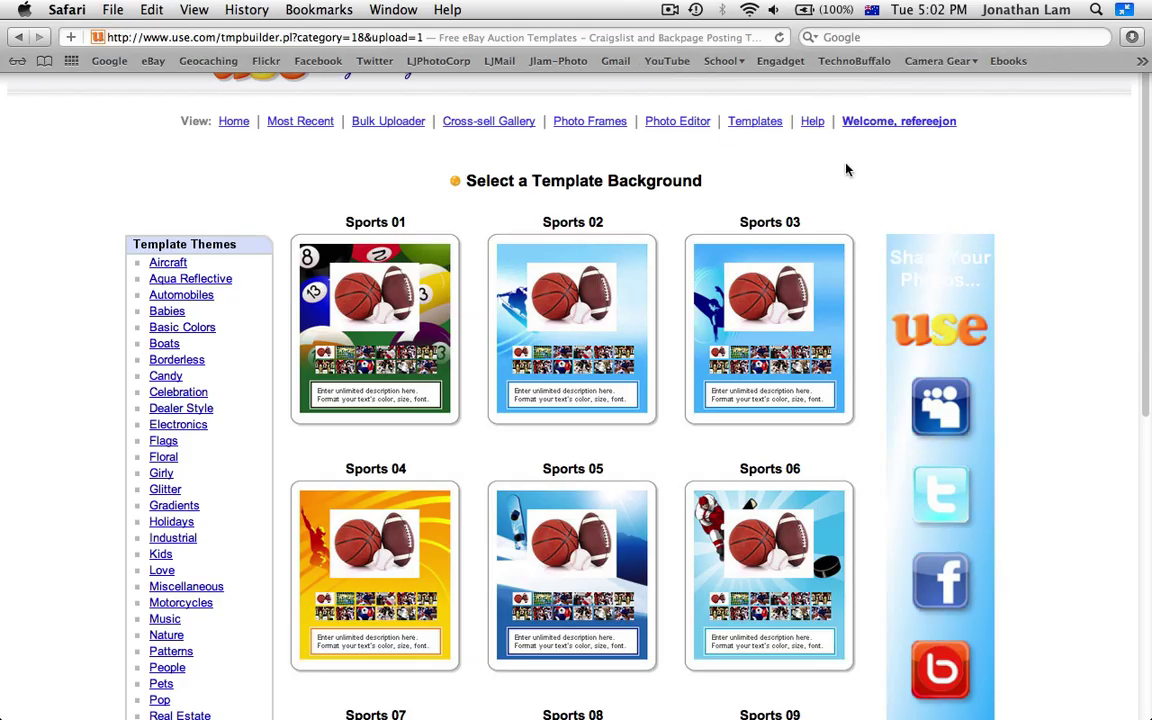
Step: Browse the Sports backgrounds and choose the orange Sports 04 background
{"action": "scroll", "coordinate": [862, 168], "scroll_direction": "down", "scroll_amount": 3}
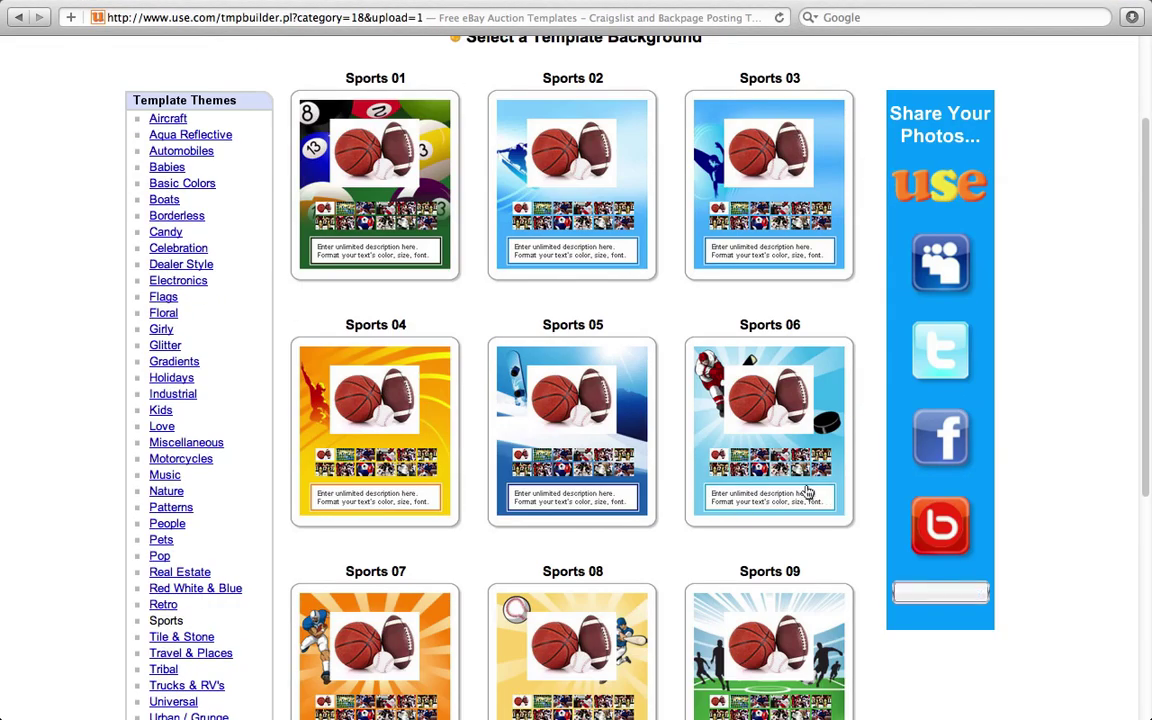
{"action": "scroll", "coordinate": [829, 451], "scroll_direction": "up", "scroll_amount": 2}
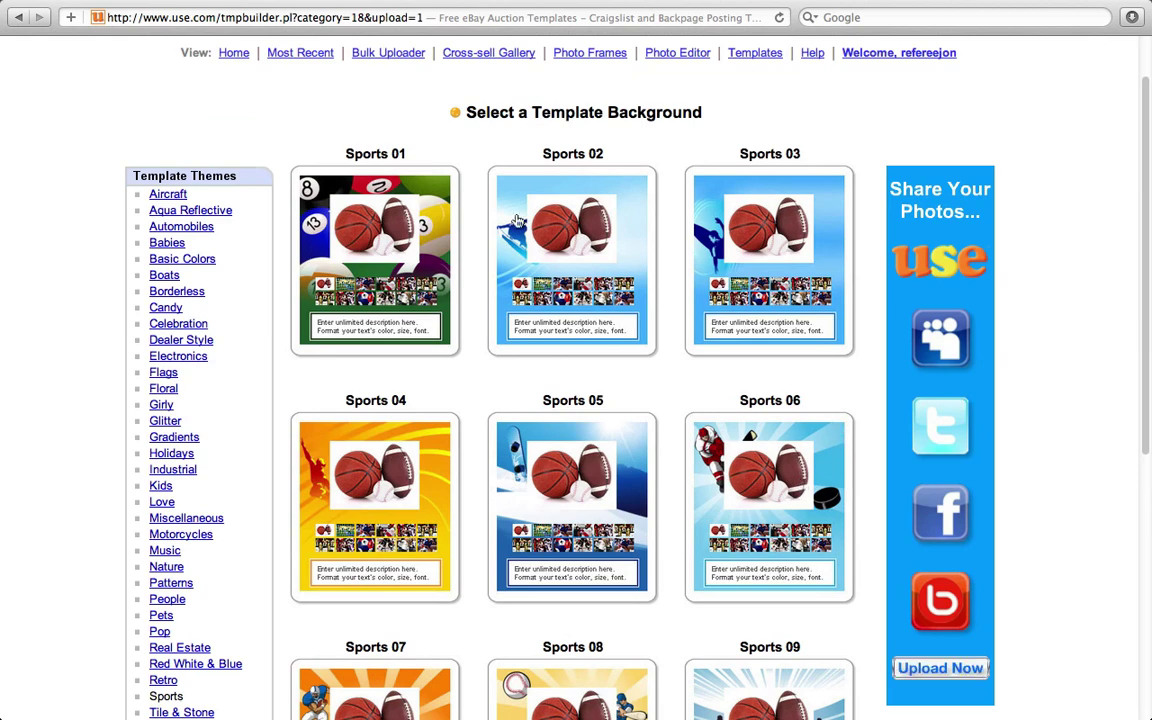
{"action": "scroll", "coordinate": [583, 263], "scroll_direction": "down", "scroll_amount": 5}
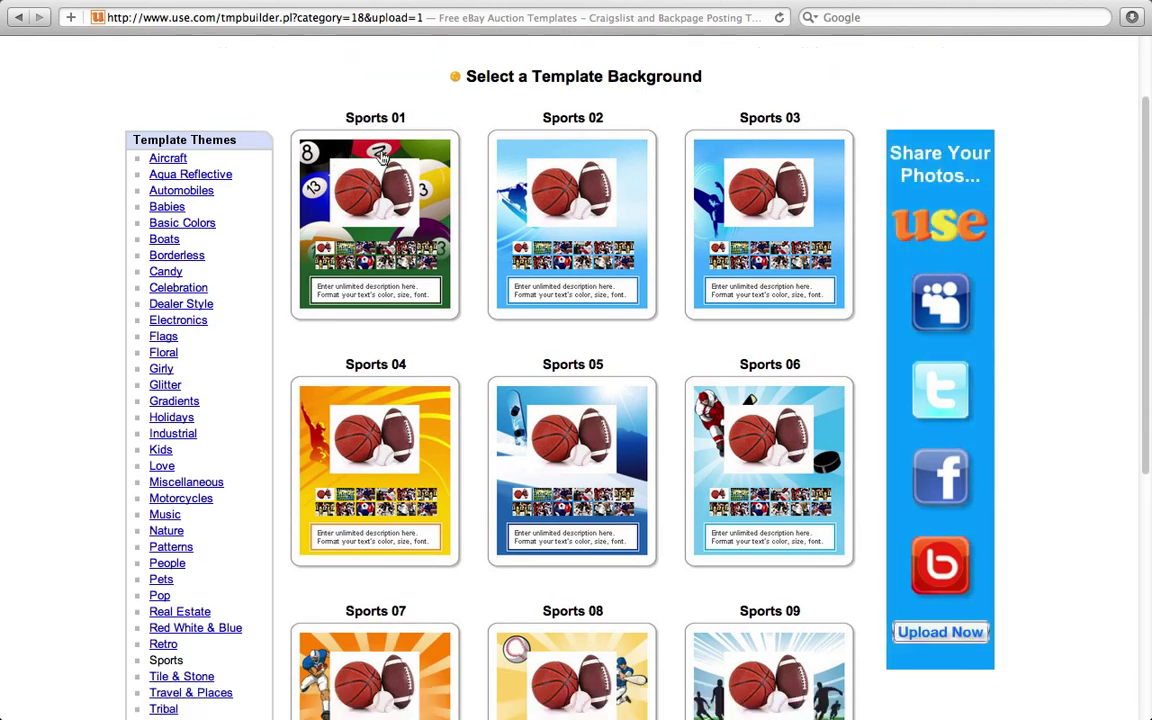
{"action": "scroll", "coordinate": [583, 263], "scroll_direction": "down", "scroll_amount": 4}
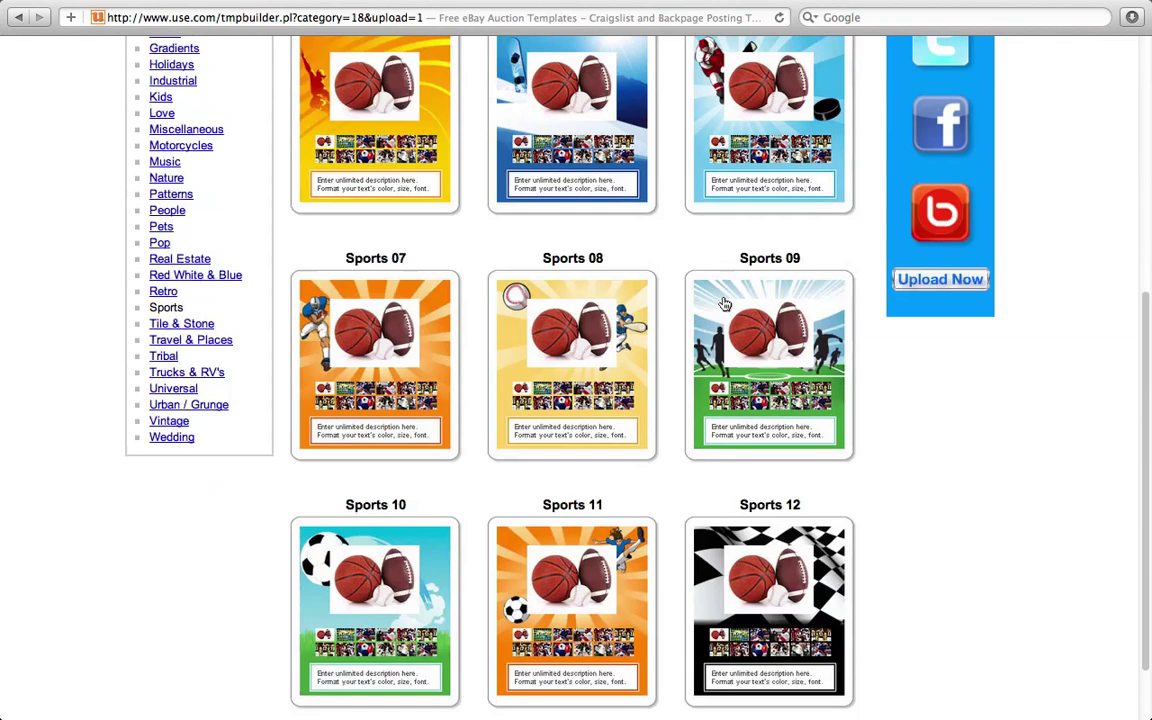
{"action": "scroll", "coordinate": [450, 271], "scroll_direction": "up", "scroll_amount": 1}
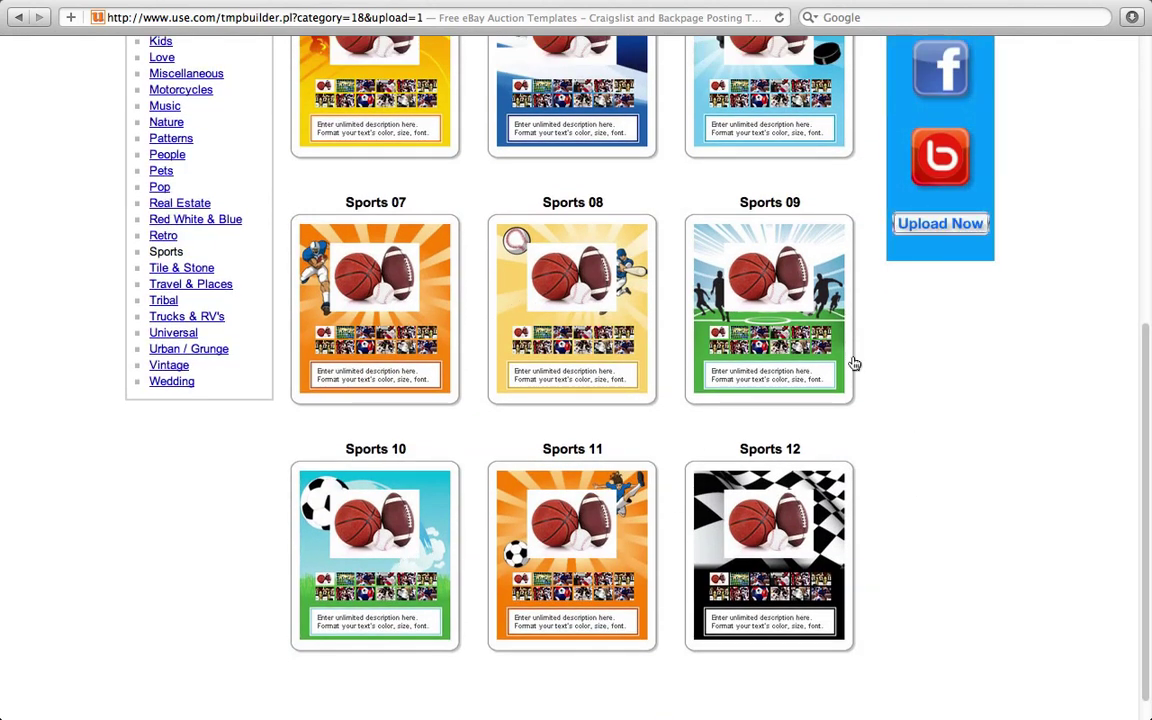
{"action": "scroll", "coordinate": [613, 343], "scroll_direction": "up", "scroll_amount": 1}
{"action": "scroll", "coordinate": [613, 343], "scroll_direction": "up", "scroll_amount": 3}
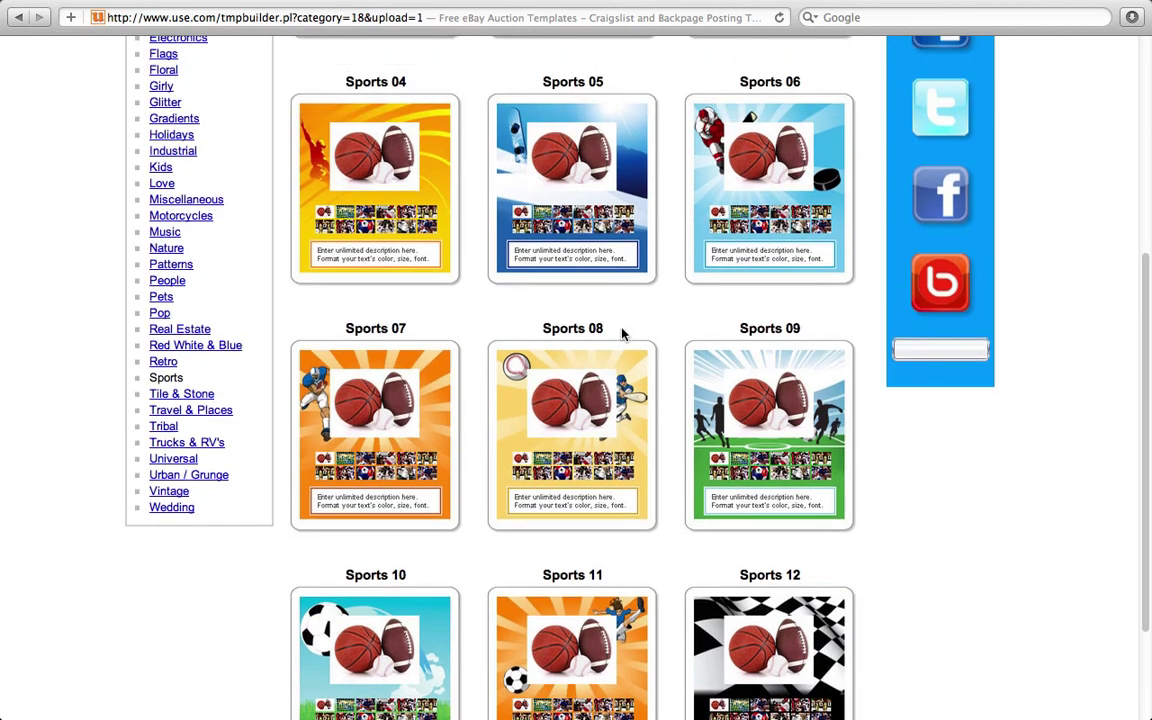
{"action": "scroll", "coordinate": [663, 289], "scroll_direction": "up", "scroll_amount": 7}
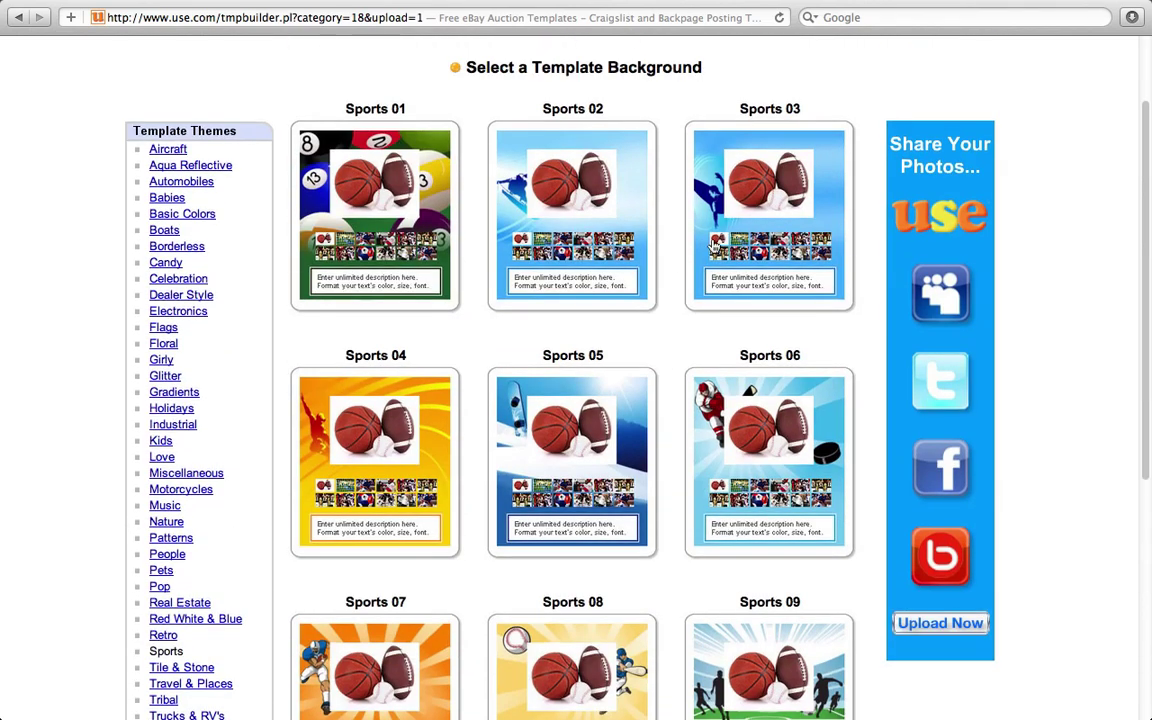
{"action": "scroll", "coordinate": [790, 330], "scroll_direction": "down", "scroll_amount": 4}
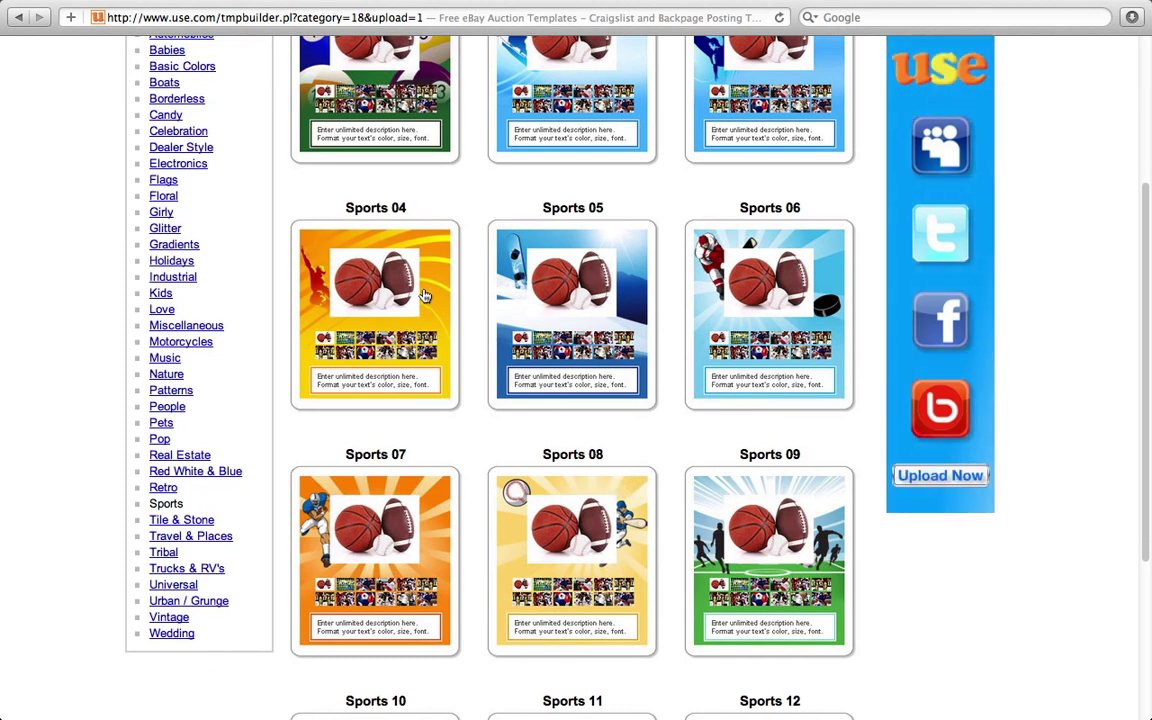
{"action": "left_click", "coordinate": [367, 292]}
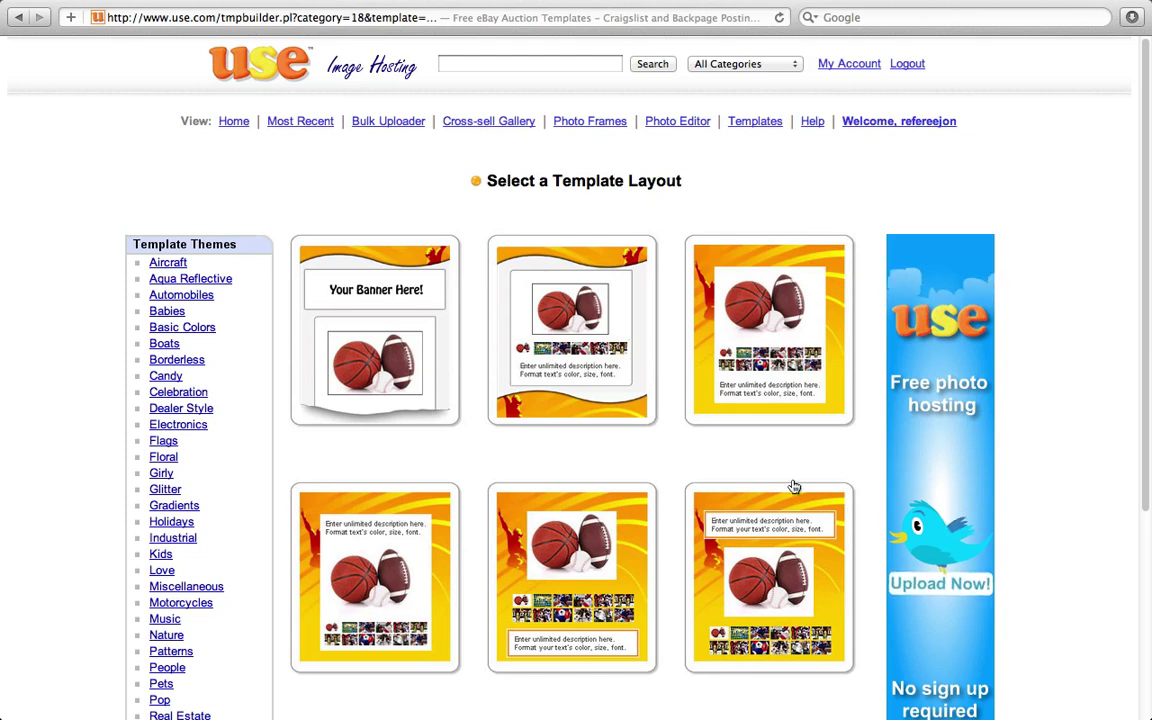
Step: Choose the first of the six sports template layouts
{"action": "scroll", "coordinate": [794, 487], "scroll_direction": "down", "scroll_amount": 8}
{"action": "scroll", "coordinate": [823, 514], "scroll_direction": "up", "scroll_amount": 7}
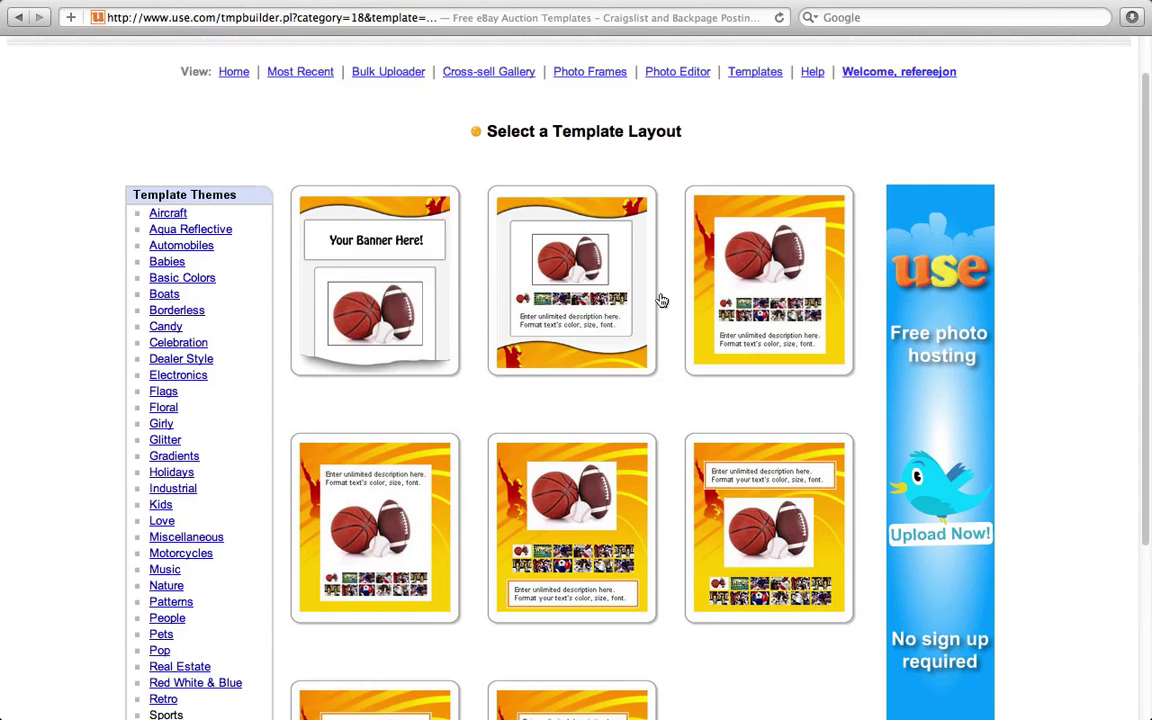
{"action": "left_click", "coordinate": [661, 300]}
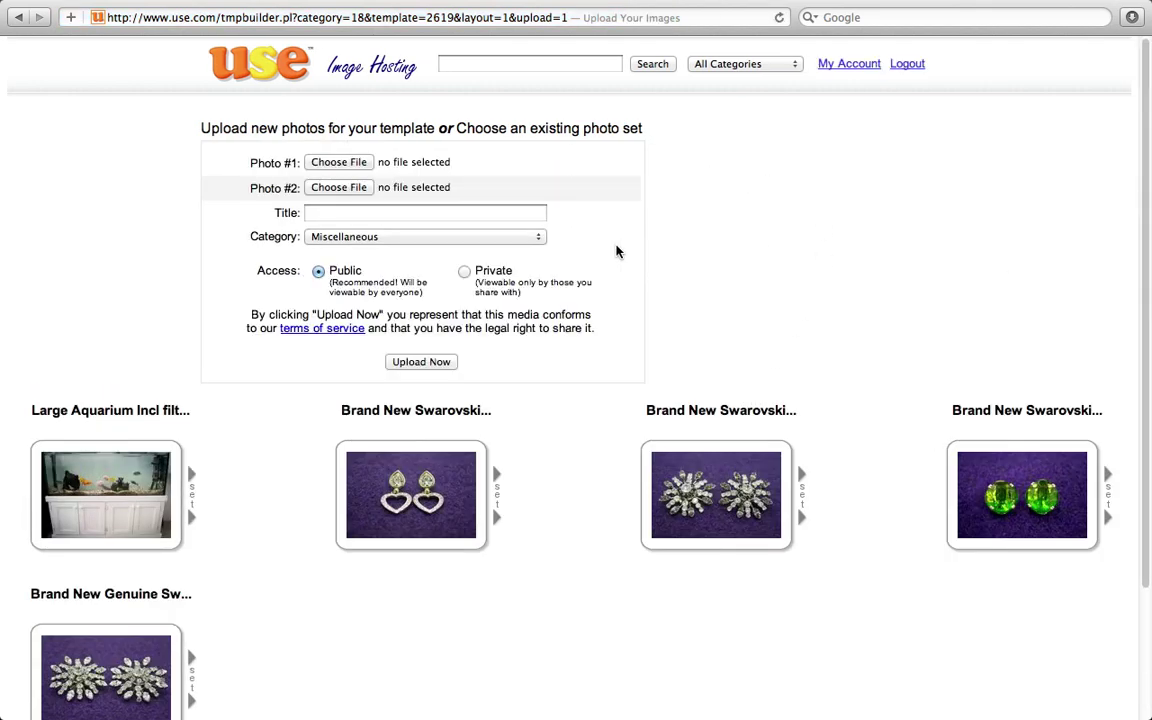
Step: Cancel the Photo #1 file chooser and title the template 'Brand New Basketball'
{"action": "left_click", "coordinate": [334, 166]}
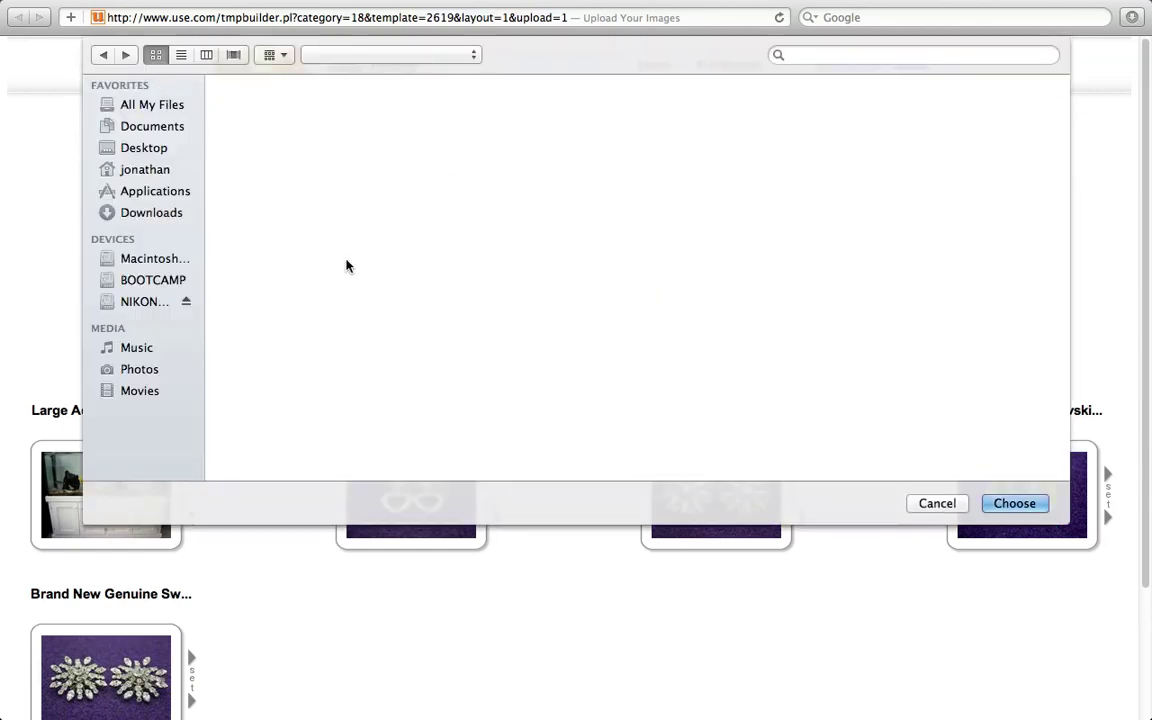
{"action": "left_click", "coordinate": [937, 503]}
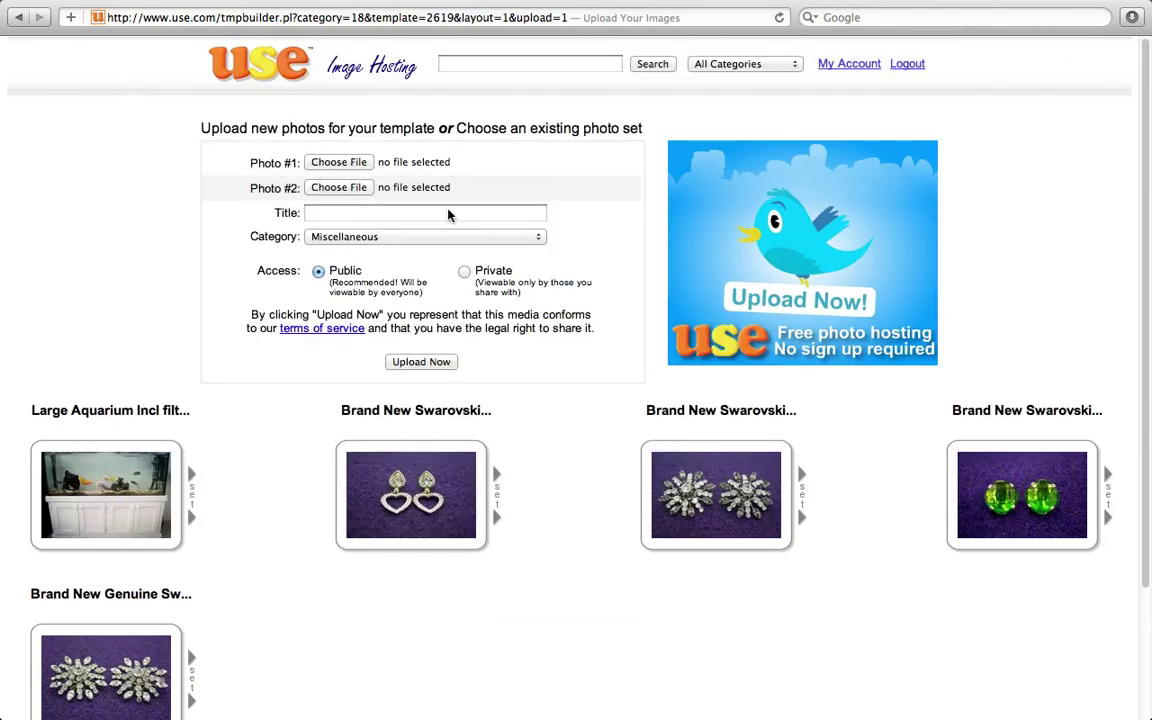
{"action": "left_click", "coordinate": [406, 213]}
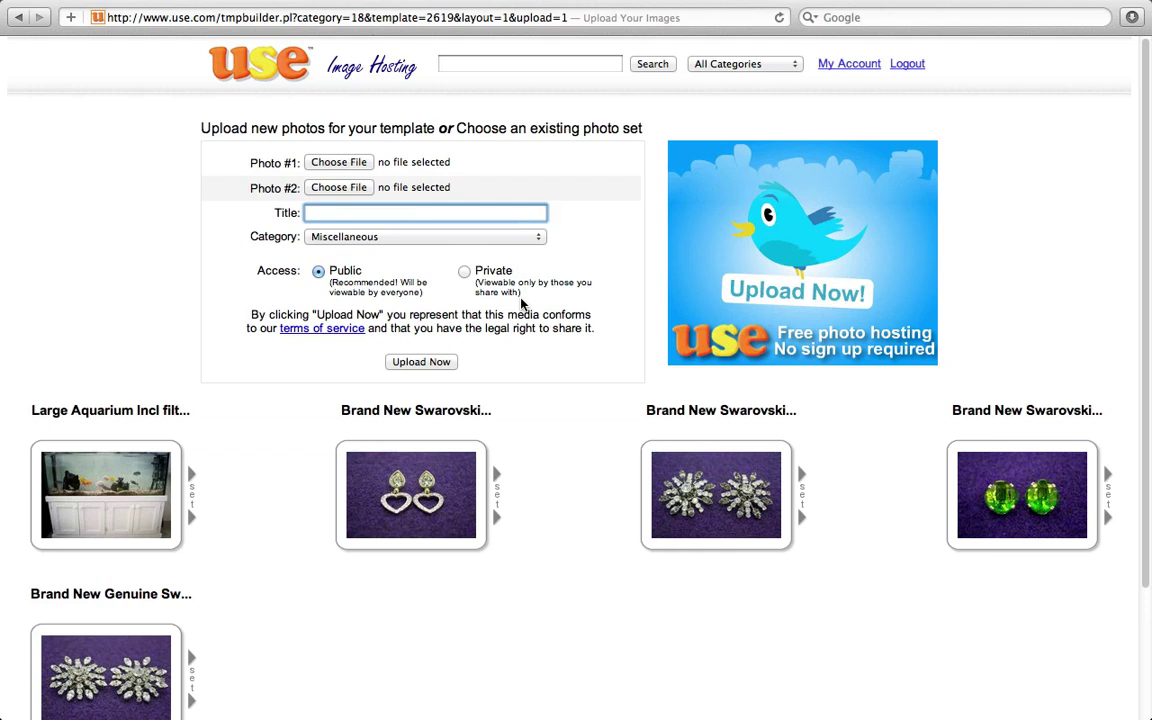
{"action": "type", "text": "Brand NE"}
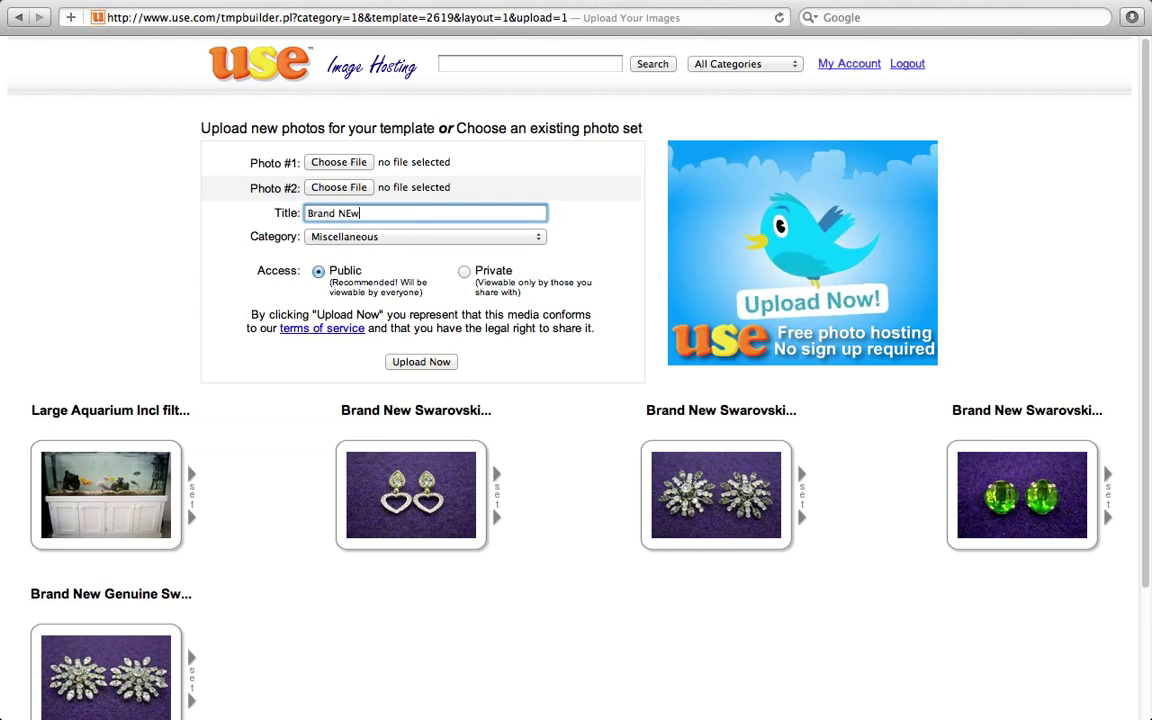
{"action": "type", "text": "w "}
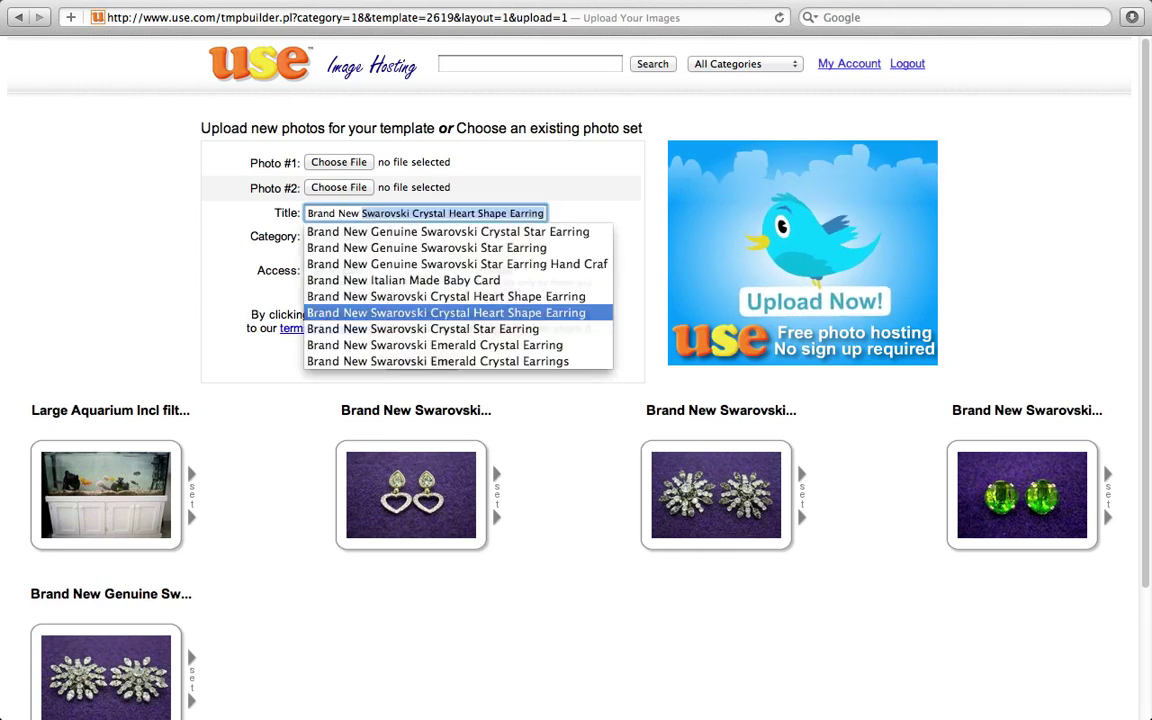
{"action": "type", "text": "Basketball"}
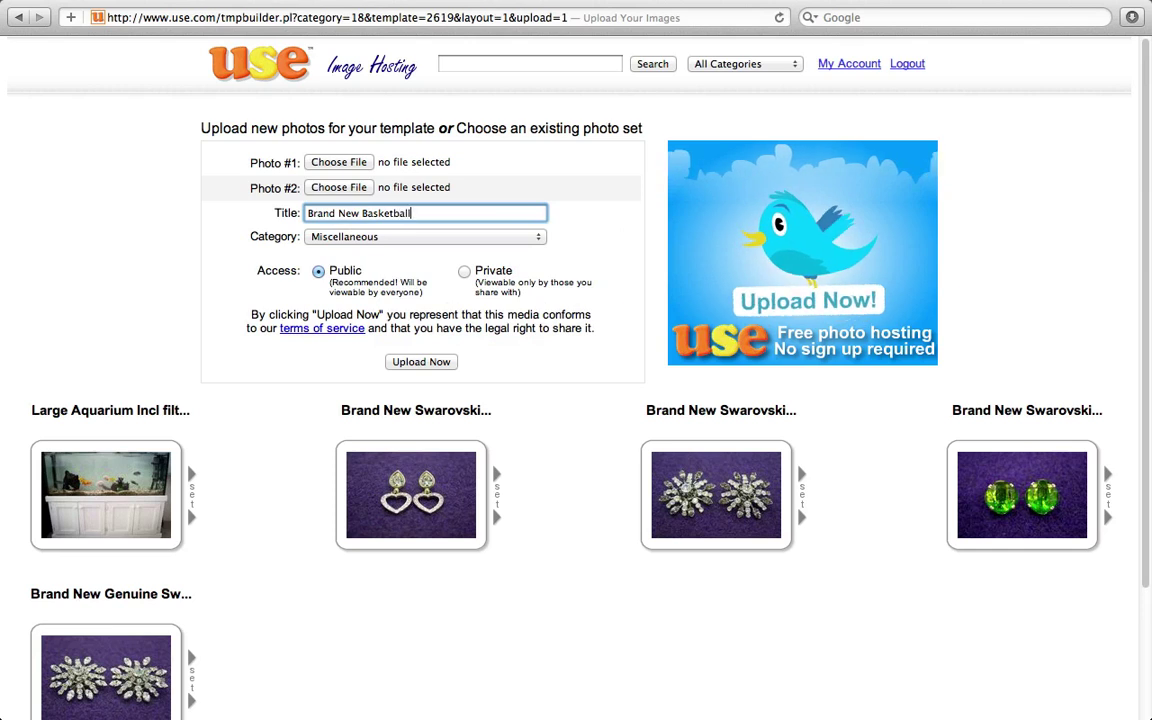
Step: Browse the Desktop and home folder for Photo #2, then cancel without choosing a file
{"action": "left_click", "coordinate": [396, 187]}
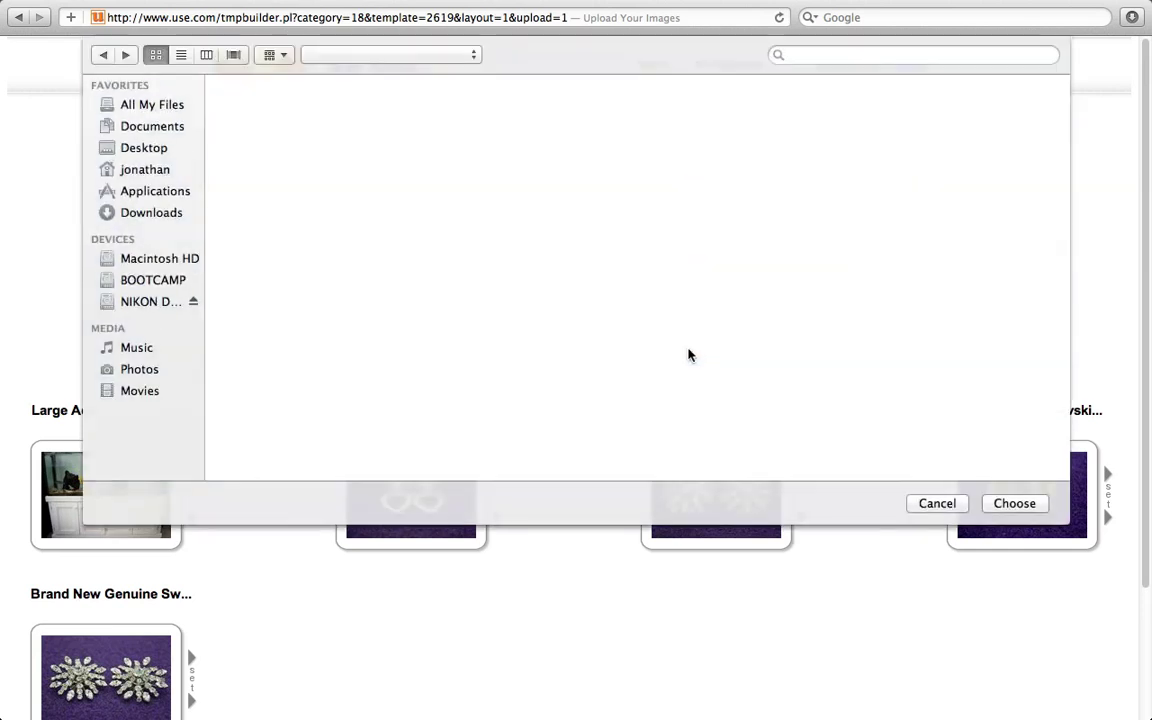
{"action": "left_click", "coordinate": [255, 130]}
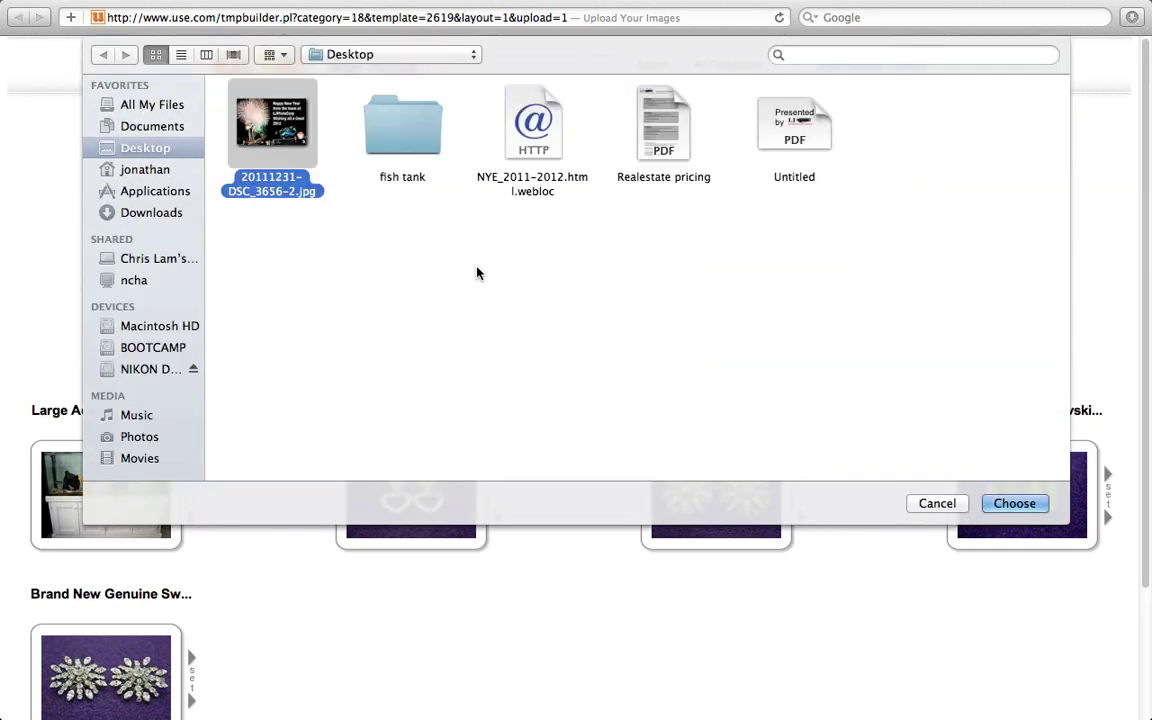
{"action": "left_click", "coordinate": [428, 243]}
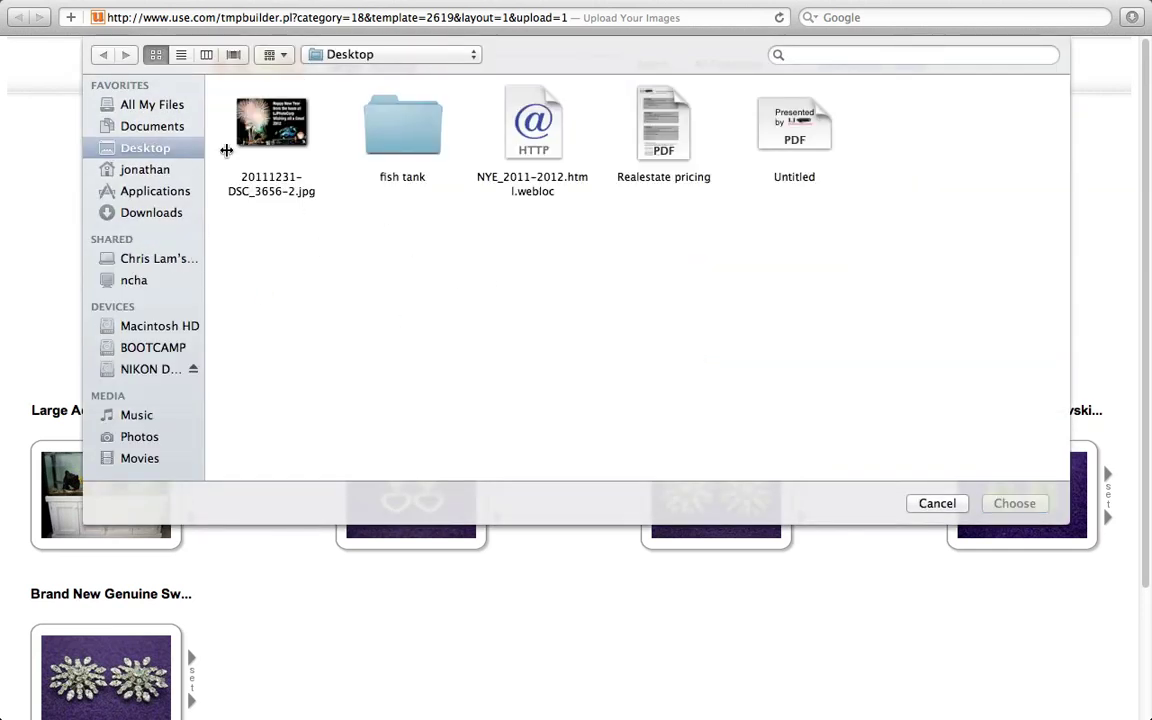
{"action": "left_click", "coordinate": [150, 170]}
{"action": "left_click", "coordinate": [950, 505]}
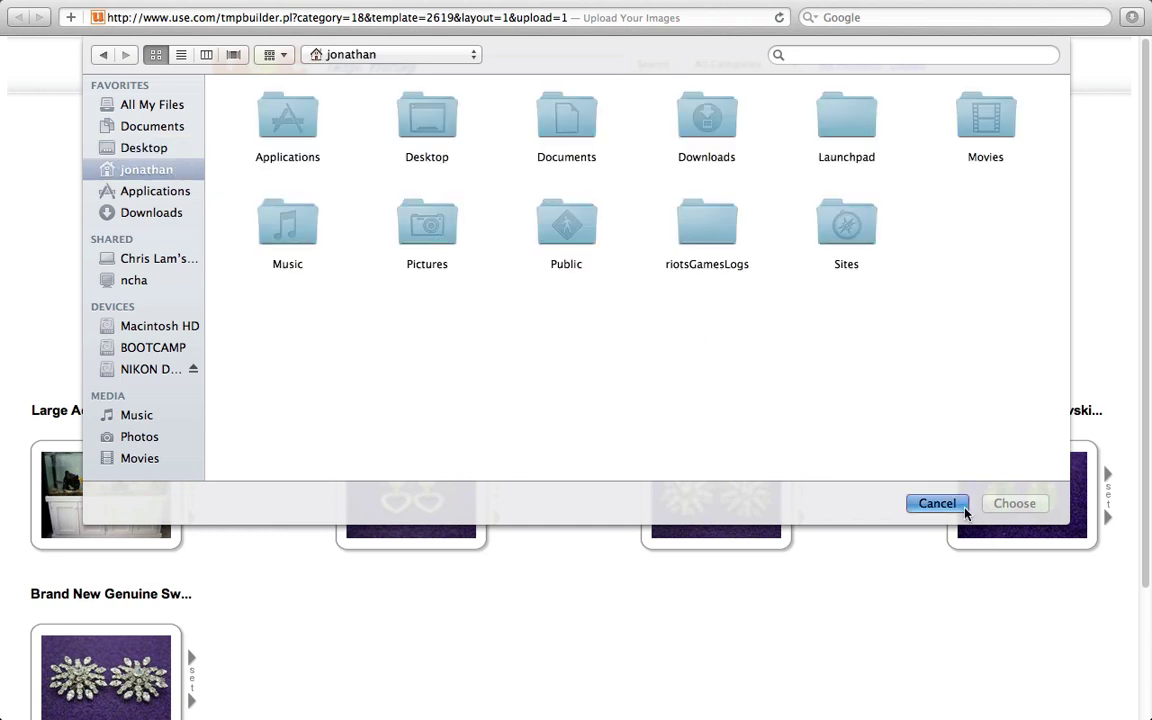
Step: Set the photo category to Sports & Action
{"action": "mouse_move", "coordinate": [747, 6]}
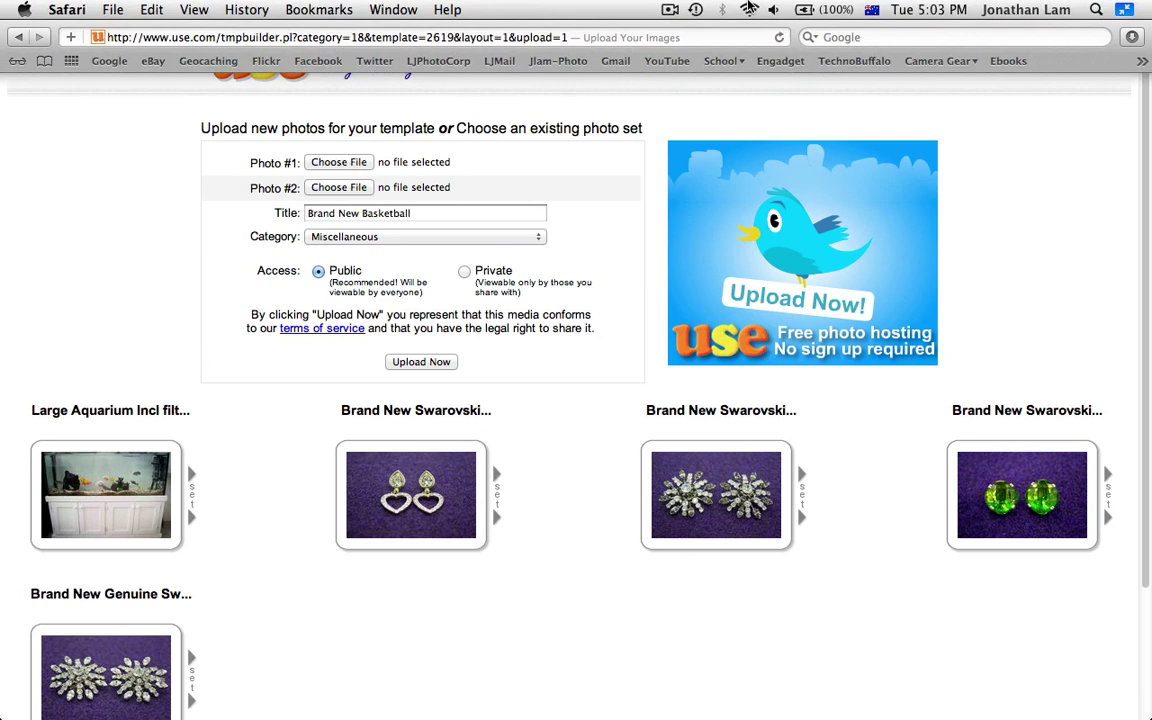
{"action": "left_click", "coordinate": [670, 10]}
{"action": "left_click", "coordinate": [680, 67]}
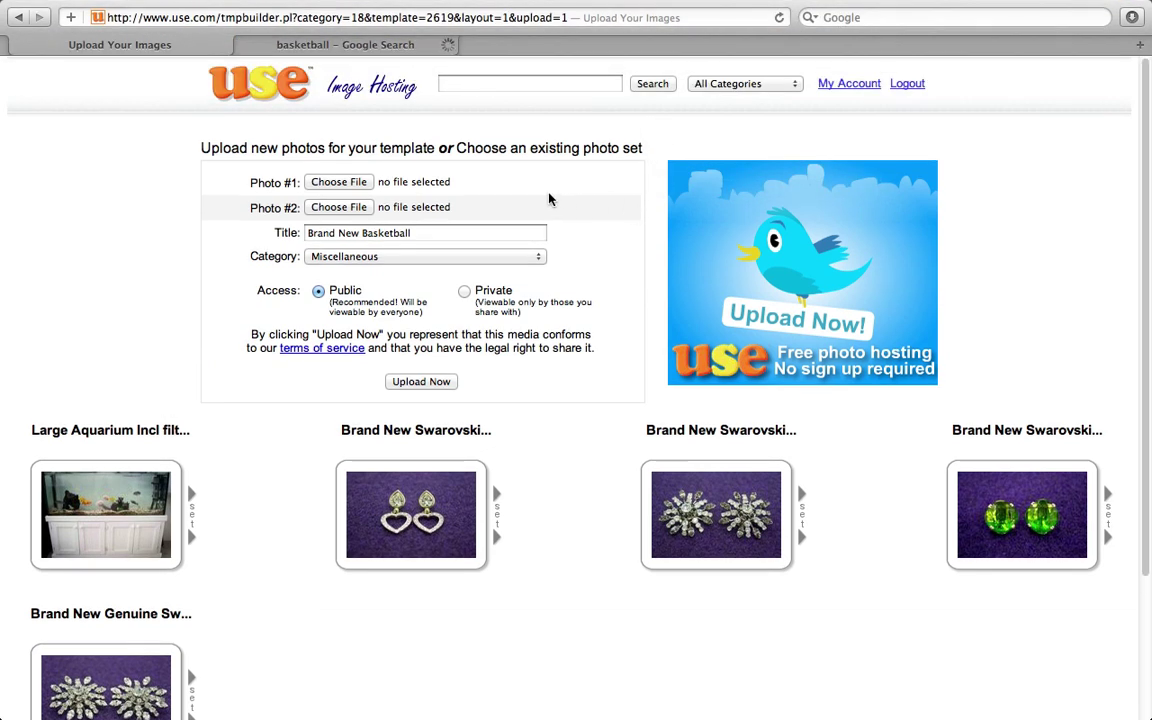
{"action": "left_click_drag", "start_coordinate": [240, 146], "coordinate": [473, 162]}
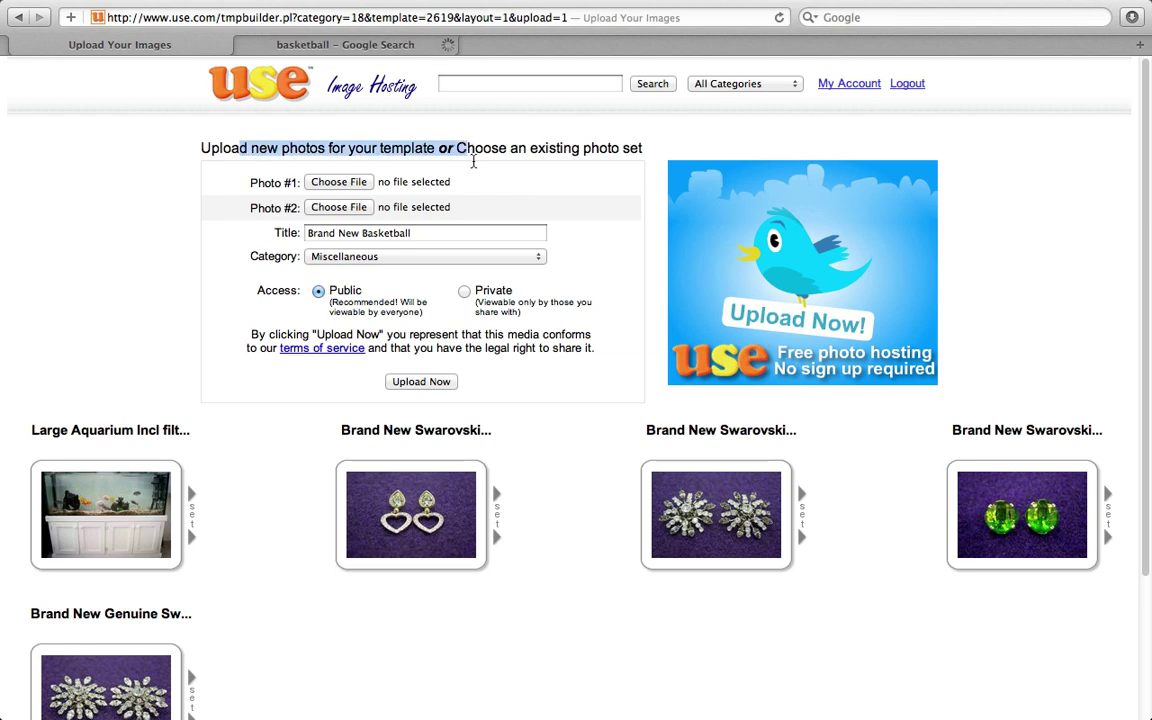
{"action": "left_click_drag", "start_coordinate": [455, 236], "coordinate": [365, 233]}
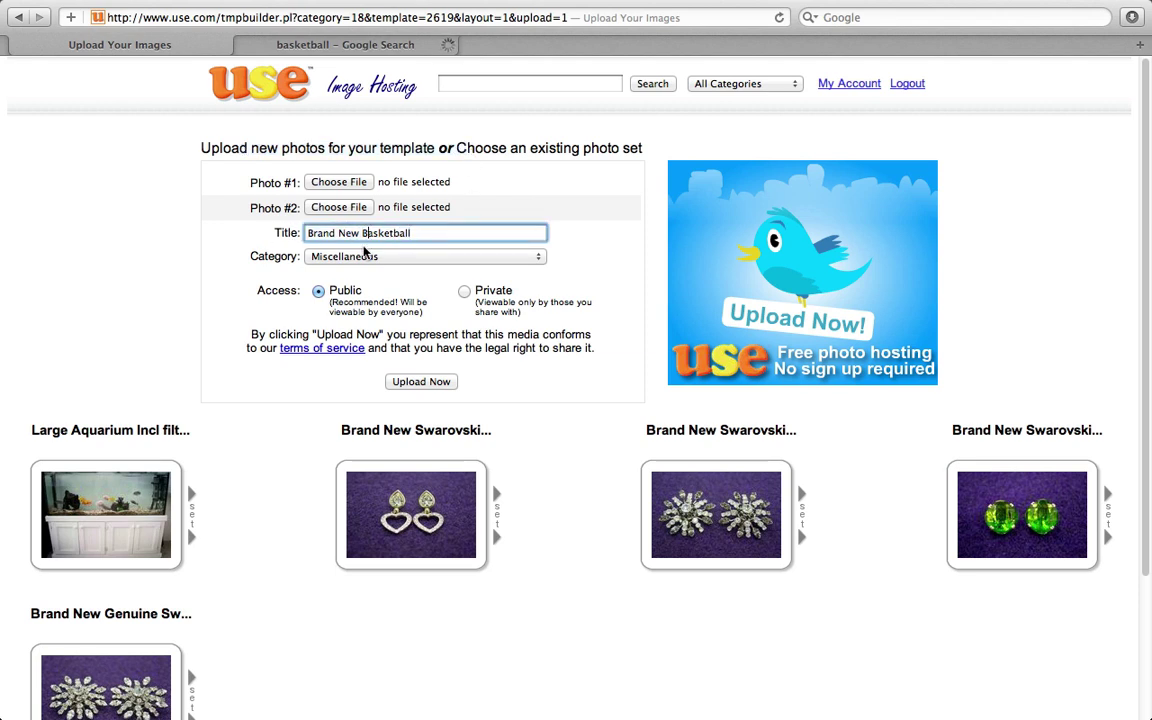
{"action": "left_click", "coordinate": [372, 258]}
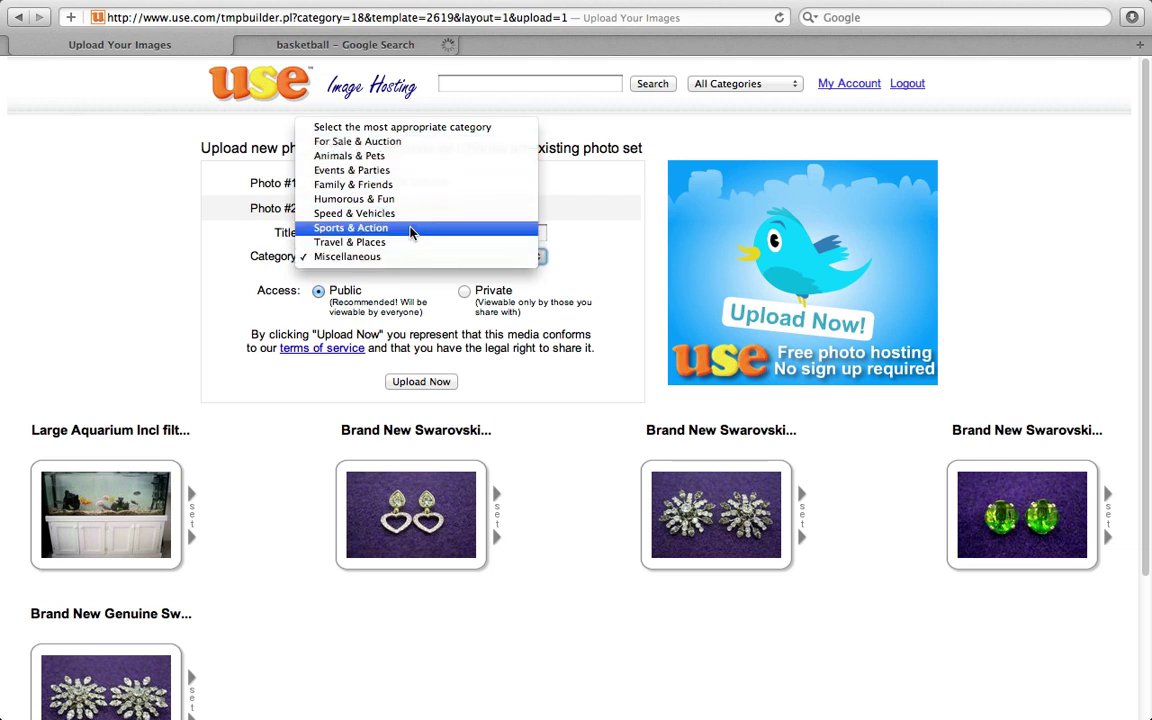
{"action": "left_click", "coordinate": [372, 228]}
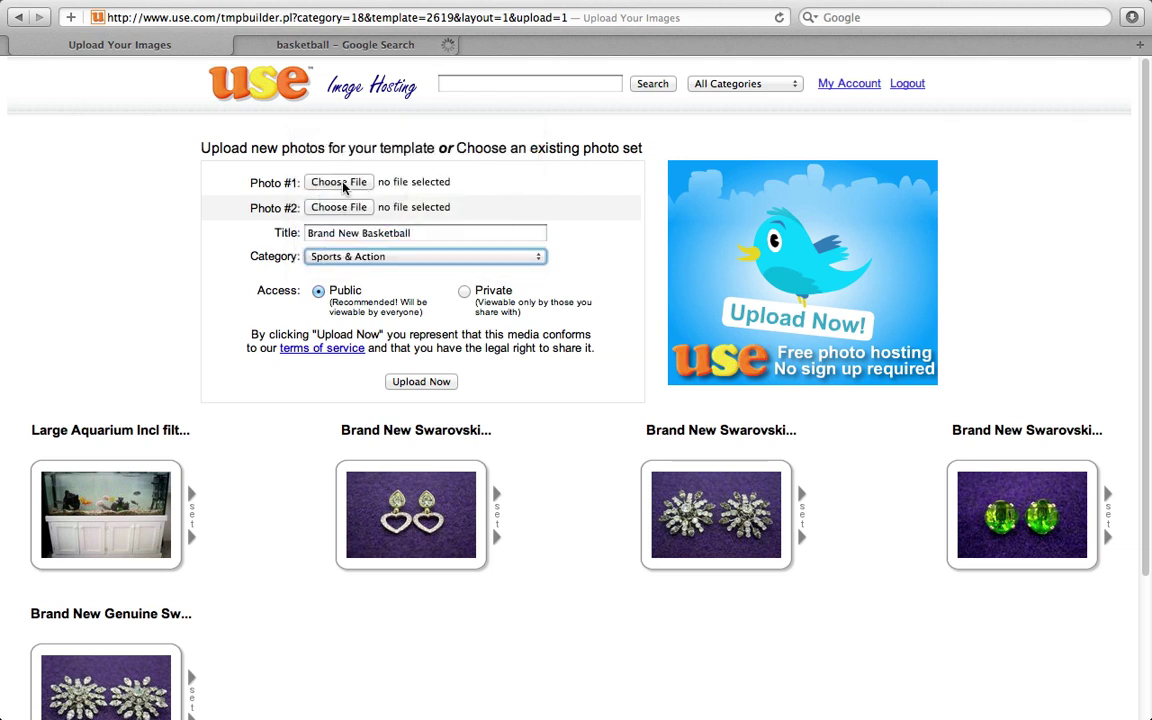
Step: Pick Basketball_large.png from Downloads as Photo #1
{"action": "left_click", "coordinate": [339, 182]}
{"action": "left_click", "coordinate": [155, 232]}
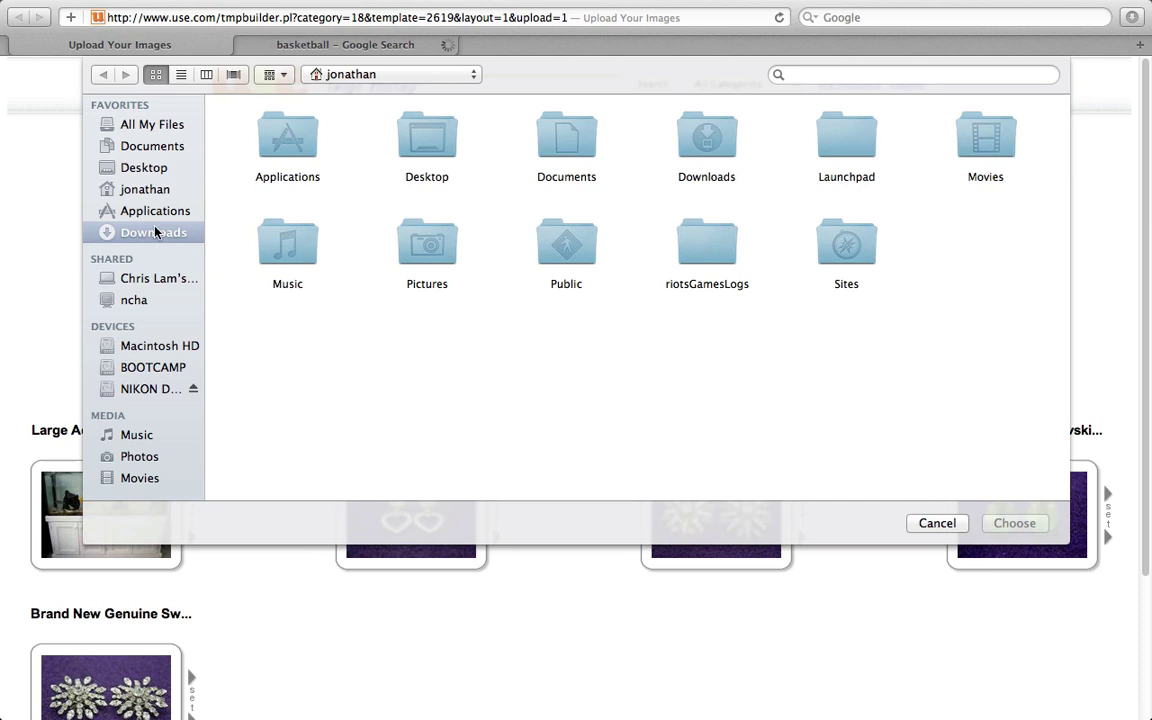
{"action": "key", "text": "Escape"}
{"action": "left_click", "coordinate": [670, 9]}
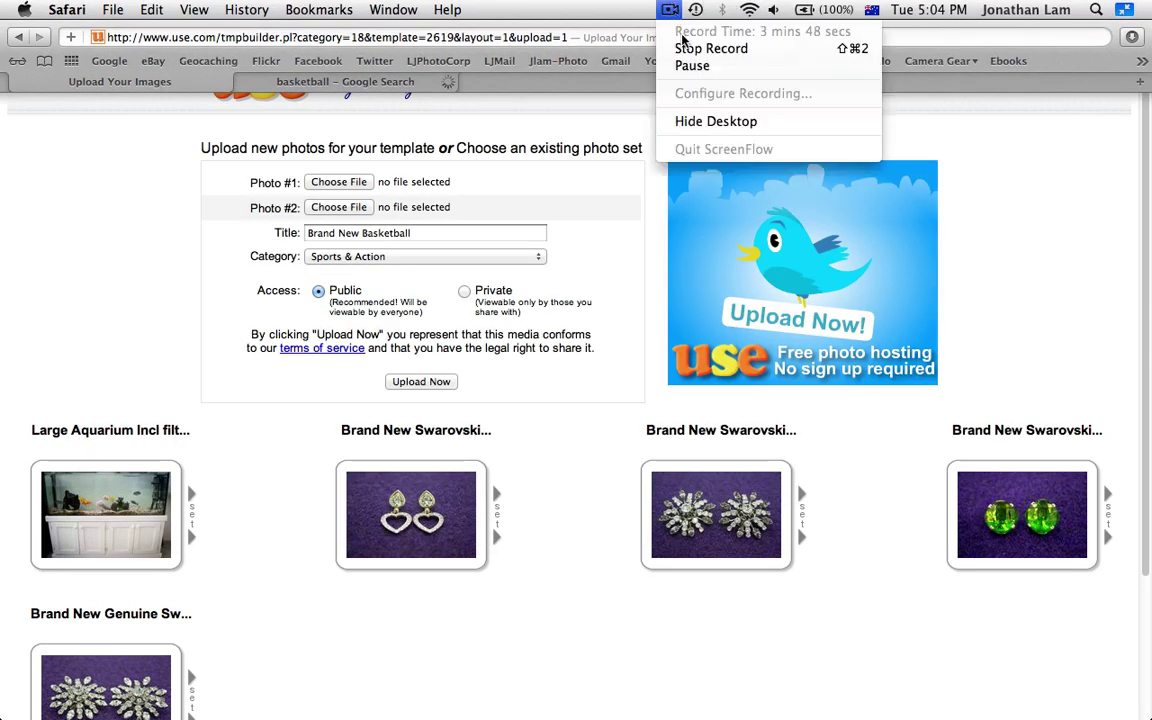
{"action": "left_click", "coordinate": [688, 66]}
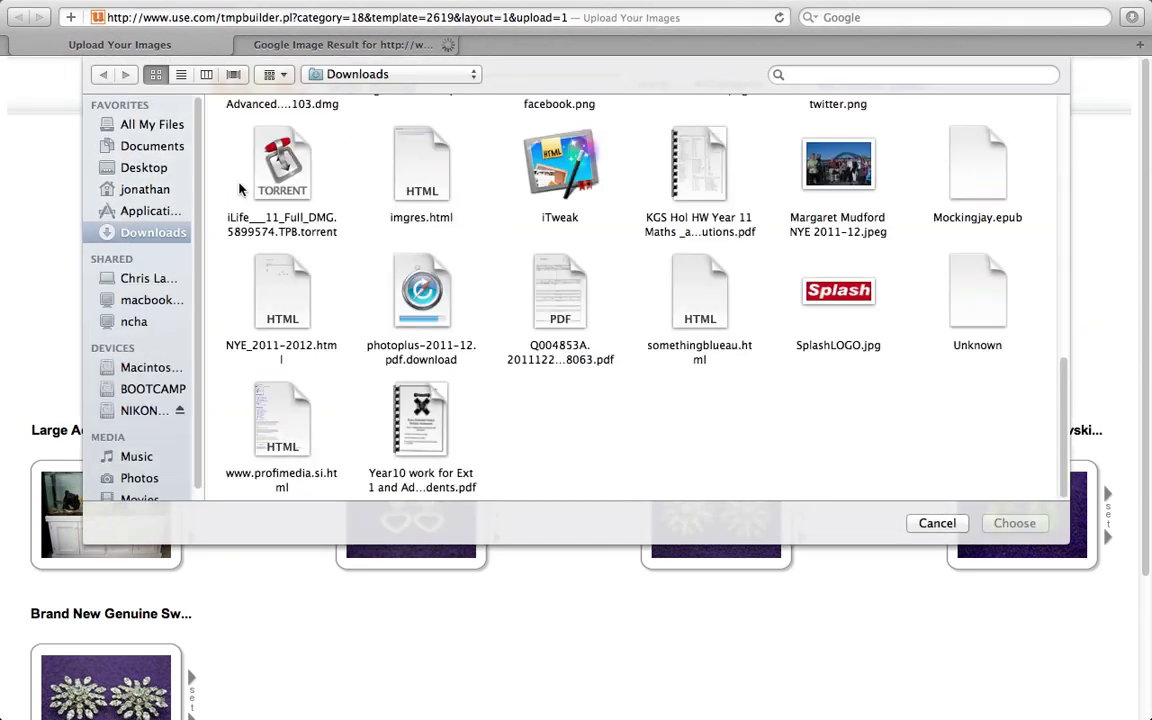
{"action": "scroll", "coordinate": [380, 175], "scroll_direction": "up", "scroll_amount": 10}
{"action": "double_click", "coordinate": [980, 400]}
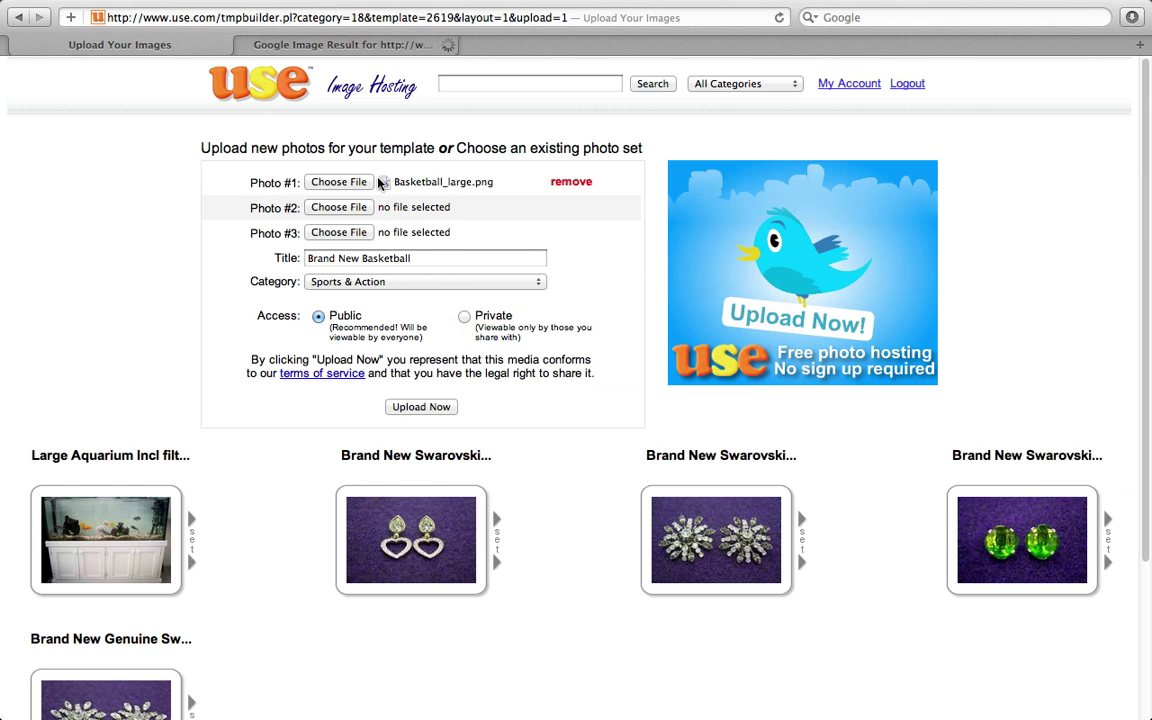
Step: Upload the basketball photo and view the 'Brand New Basketball' template preview
{"action": "left_click", "coordinate": [437, 407]}
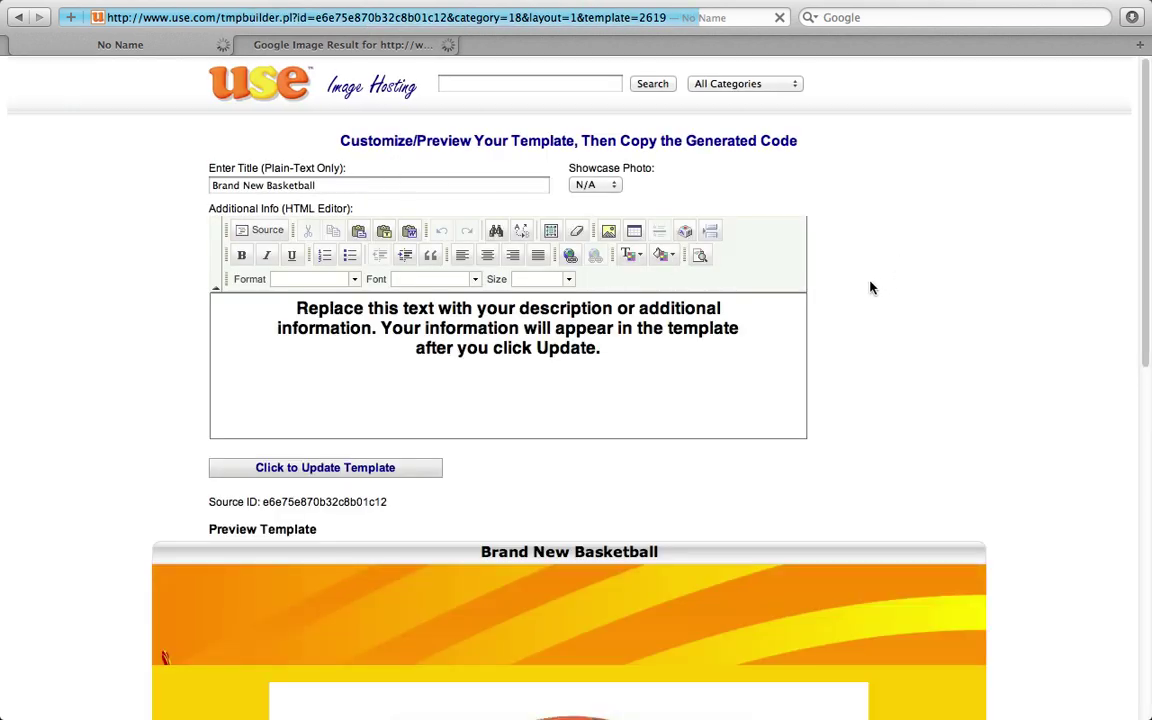
{"action": "scroll", "coordinate": [870, 288], "scroll_direction": "down", "scroll_amount": 10}
{"action": "scroll", "coordinate": [957, 211], "scroll_direction": "up", "scroll_amount": 3}
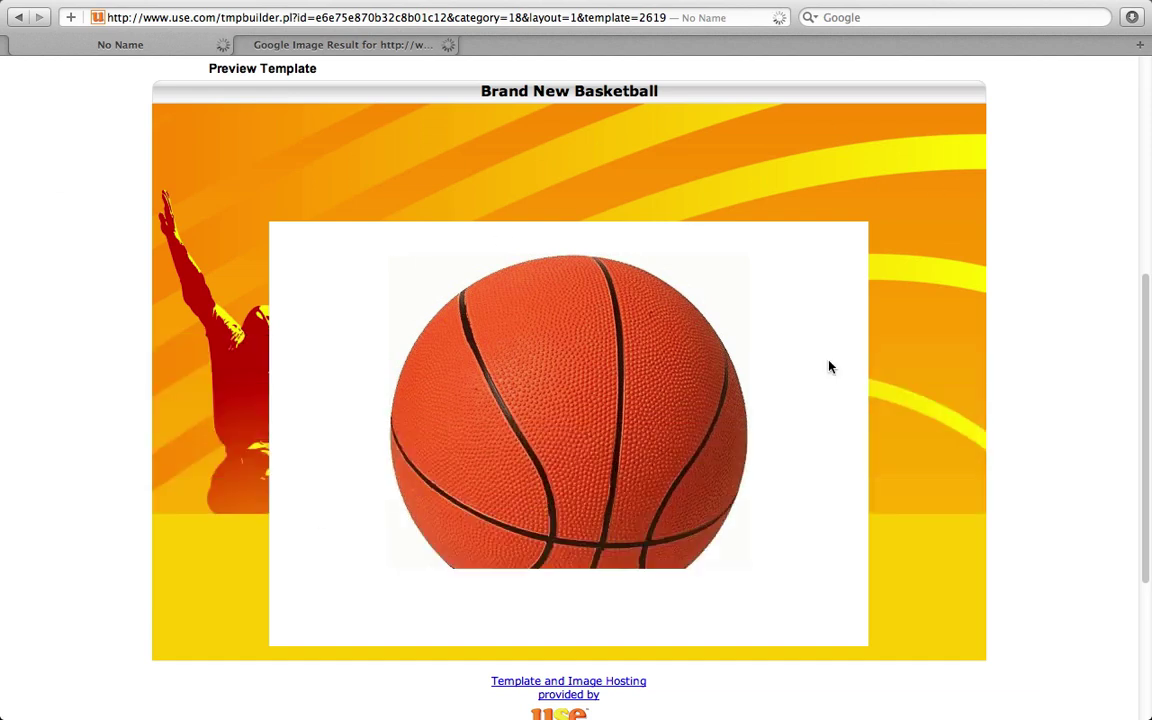
{"action": "scroll", "coordinate": [1000, 310], "scroll_direction": "down", "scroll_amount": 1}
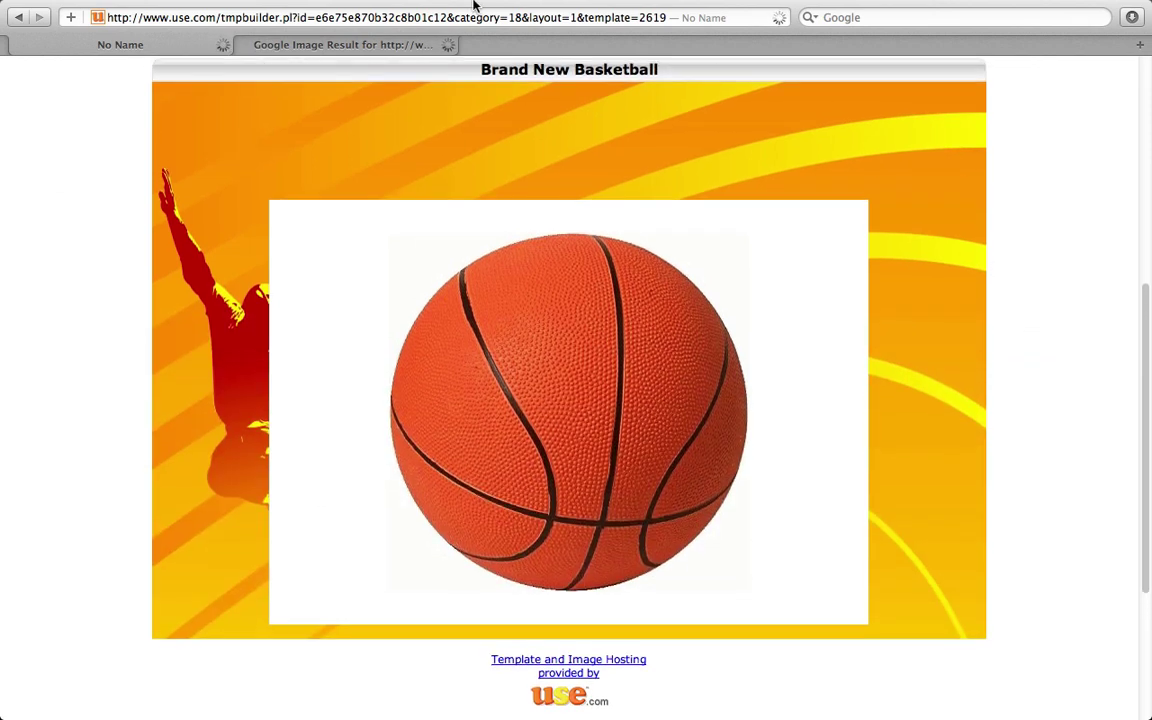
Step: Replace the placeholder with lines 'Brand New Basketball', 'Rubber', 'Very Good On Indoor Court'
{"action": "scroll", "coordinate": [710, 480], "scroll_direction": "up", "scroll_amount": 10}
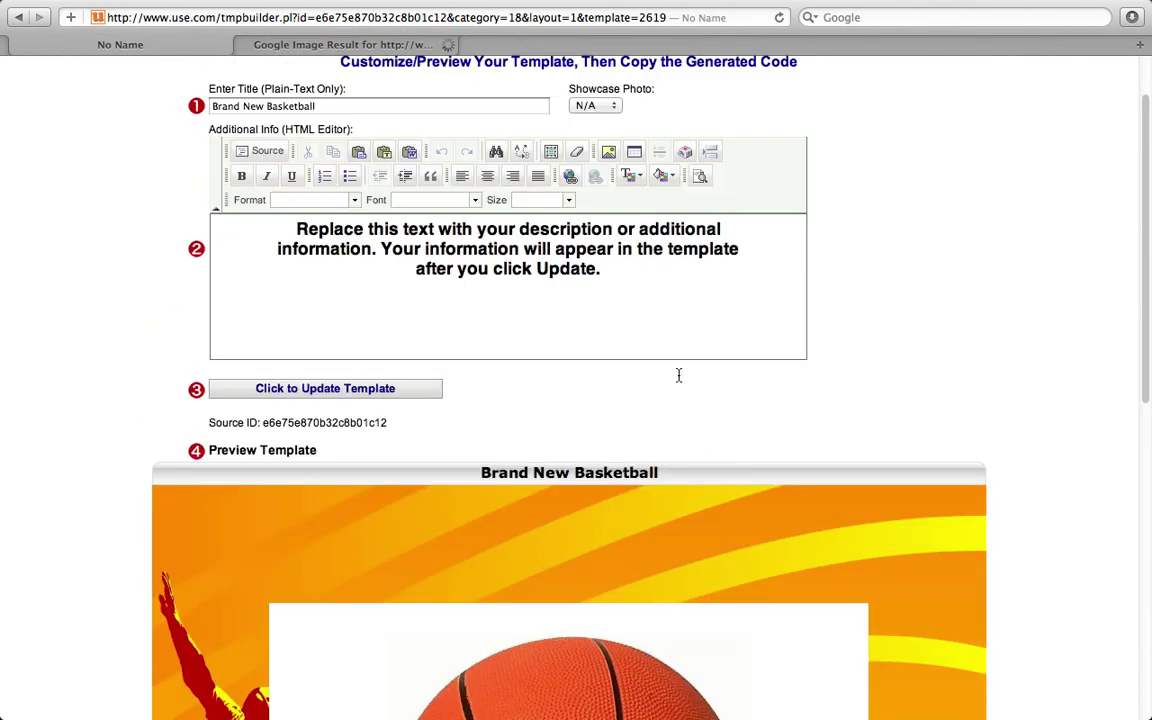
{"action": "scroll", "coordinate": [678, 375], "scroll_direction": "up", "scroll_amount": 2}
{"action": "left_click_drag", "start_coordinate": [640, 360], "coordinate": [224, 307]}
{"action": "type", "text": "B"}
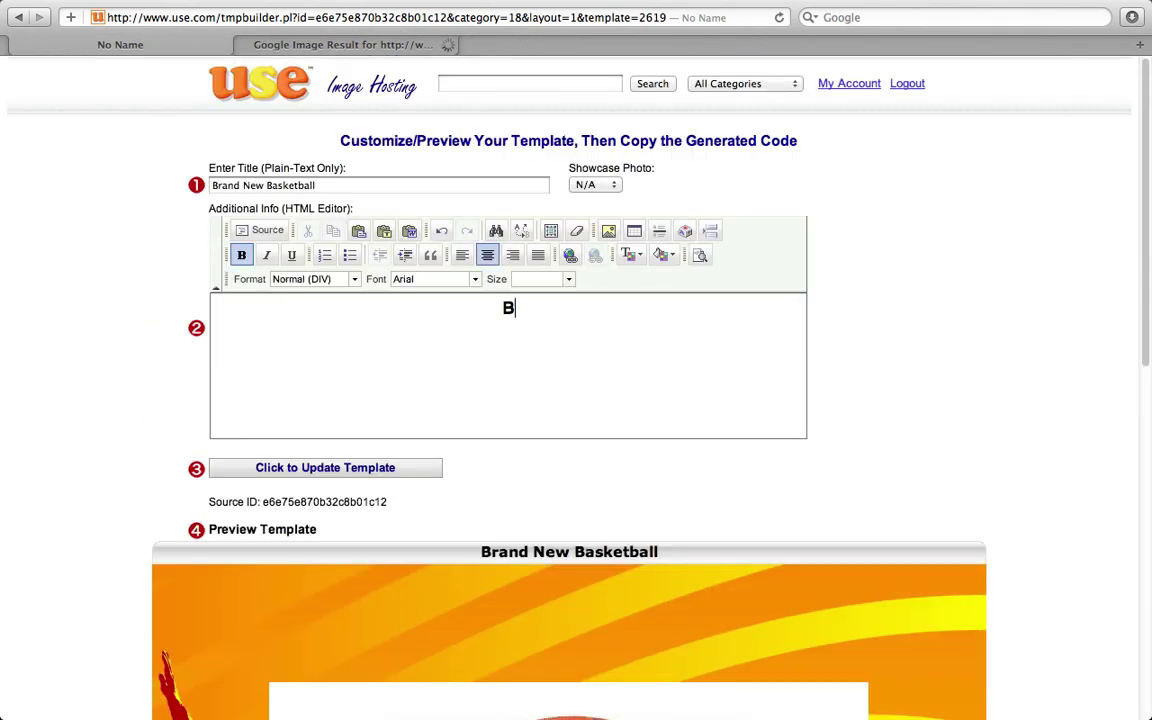
{"action": "type", "text": "rand New B"}
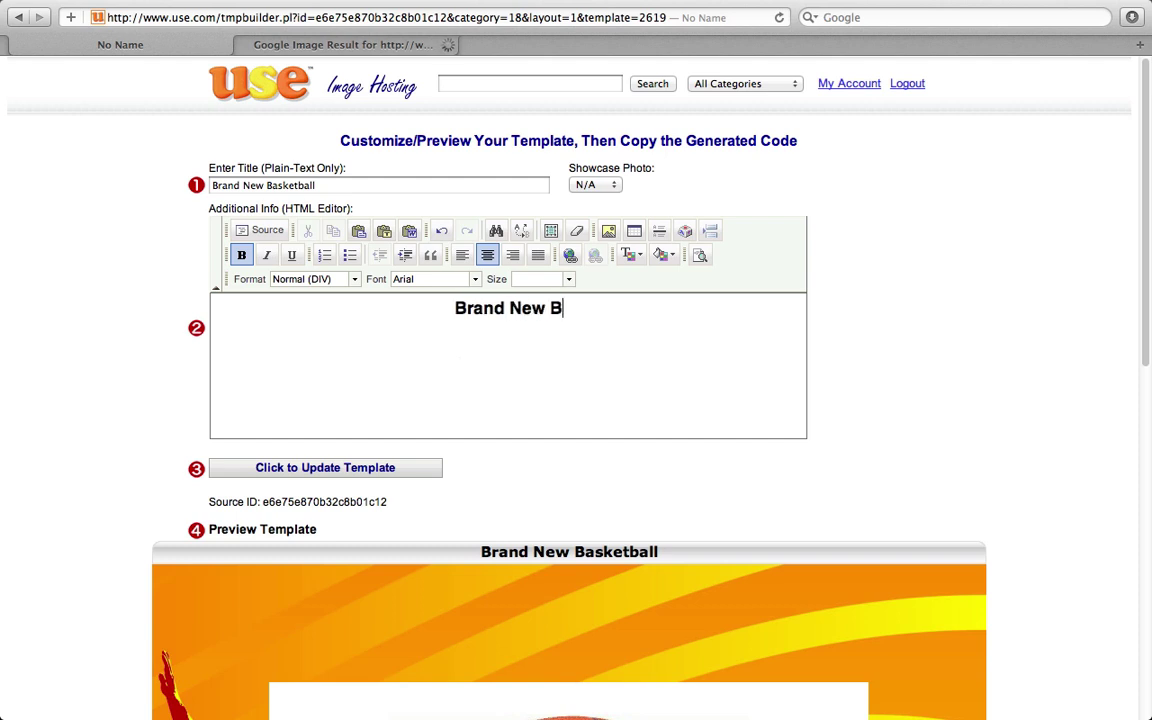
{"action": "type", "text": "asketball"}
{"action": "key", "text": "Return"}
{"action": "type", "text": "R"}
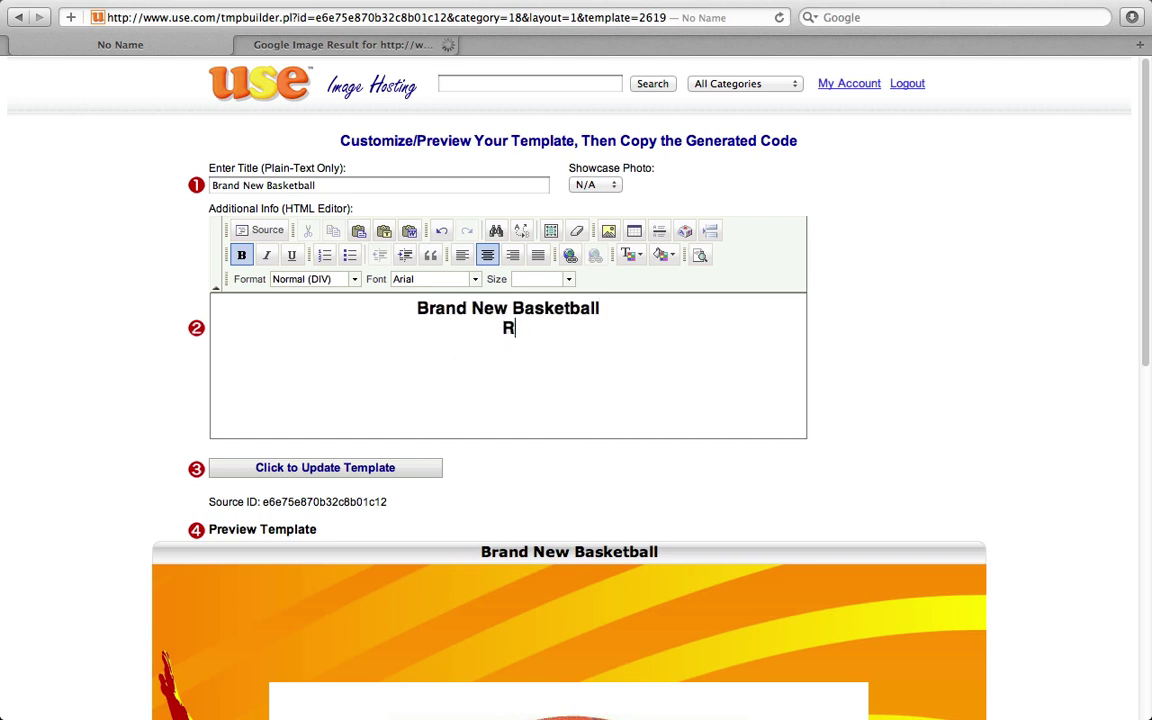
{"action": "type", "text": "ubberV"}
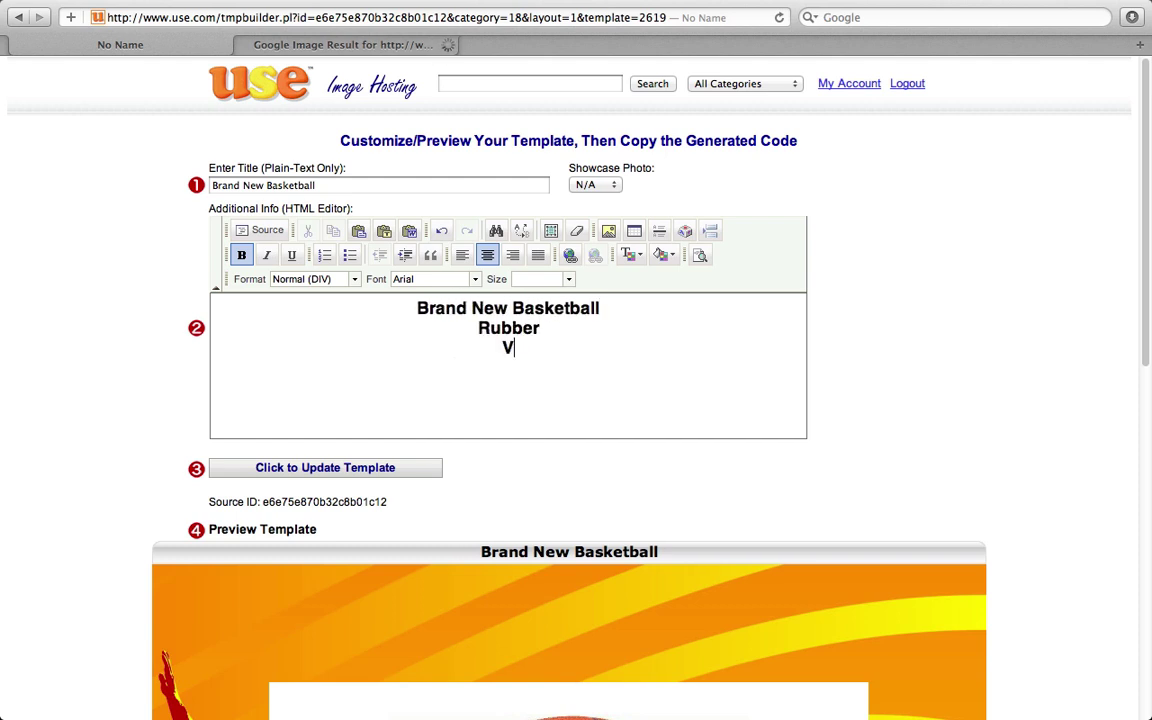
{"action": "type", "text": "ery Good "}
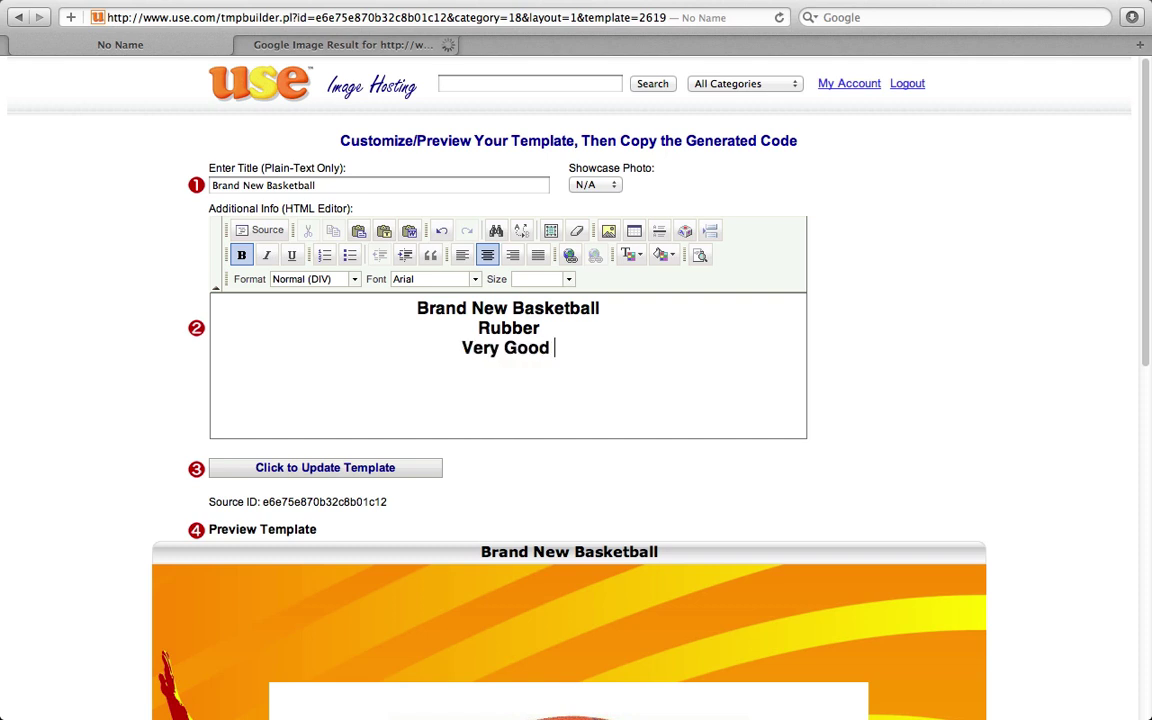
{"action": "type", "text": "On Indro"}
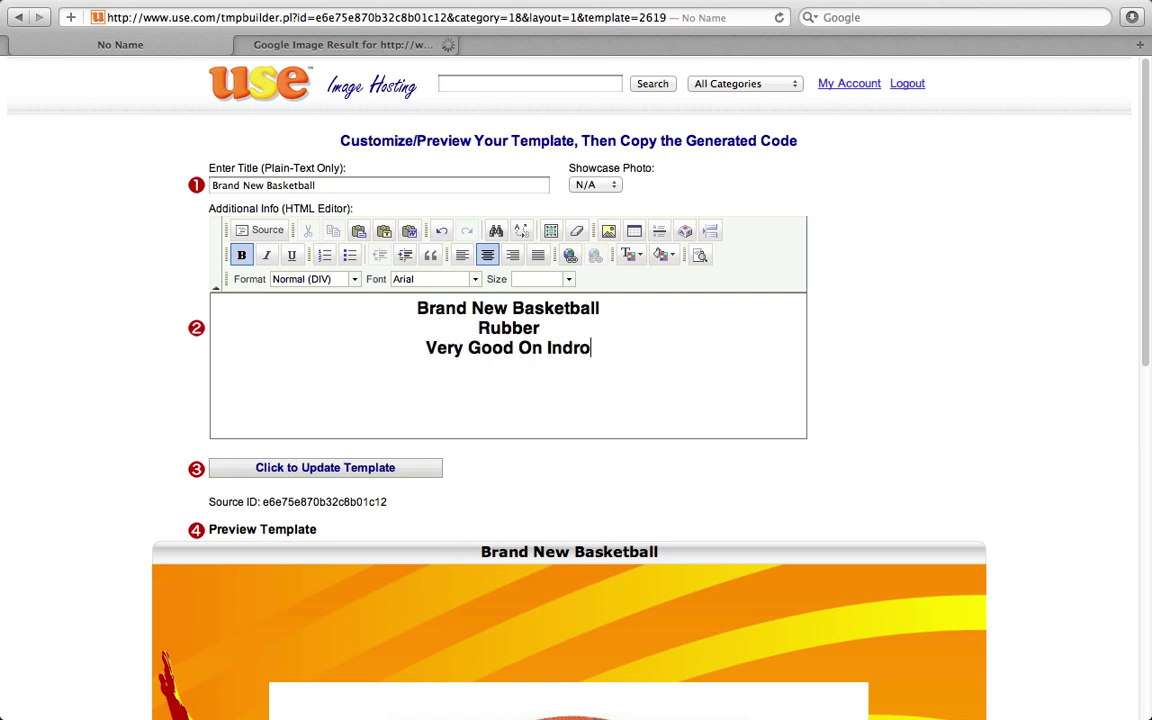
{"action": "key", "text": "BackSpace"}
{"action": "key", "text": "BackSpace"}
{"action": "type", "text": "oor Court"}
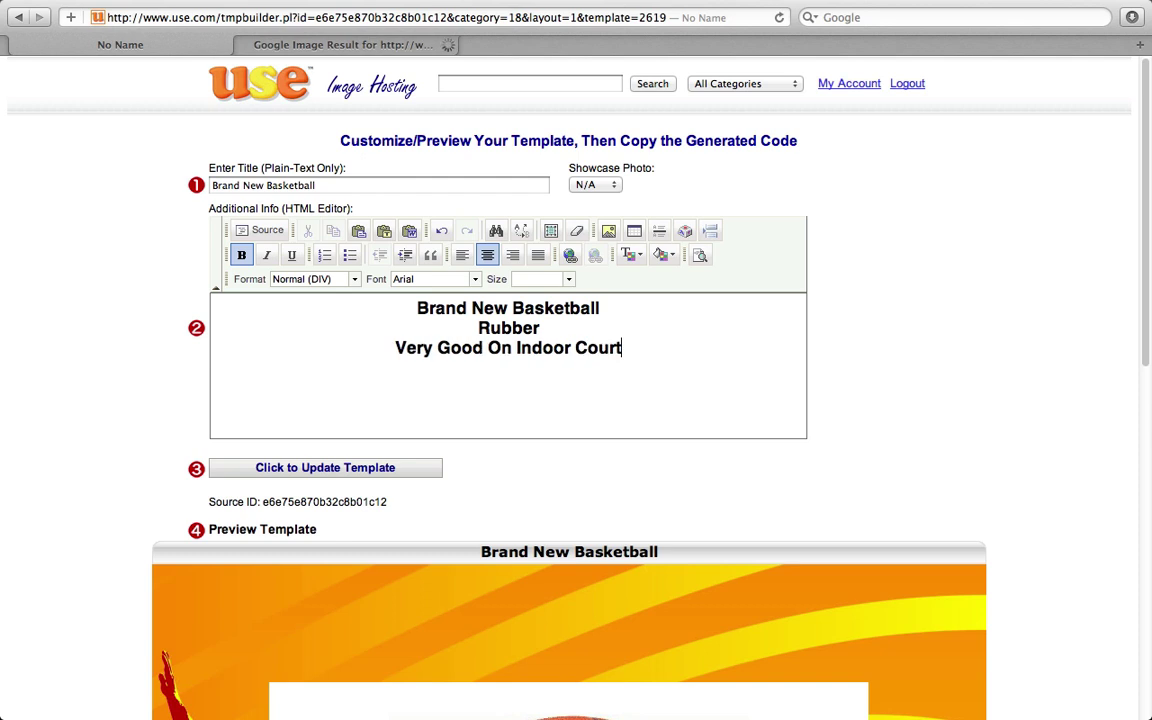
{"action": "left_click_drag", "start_coordinate": [668, 352], "coordinate": [272, 296]}
{"action": "left_click", "coordinate": [319, 321]}
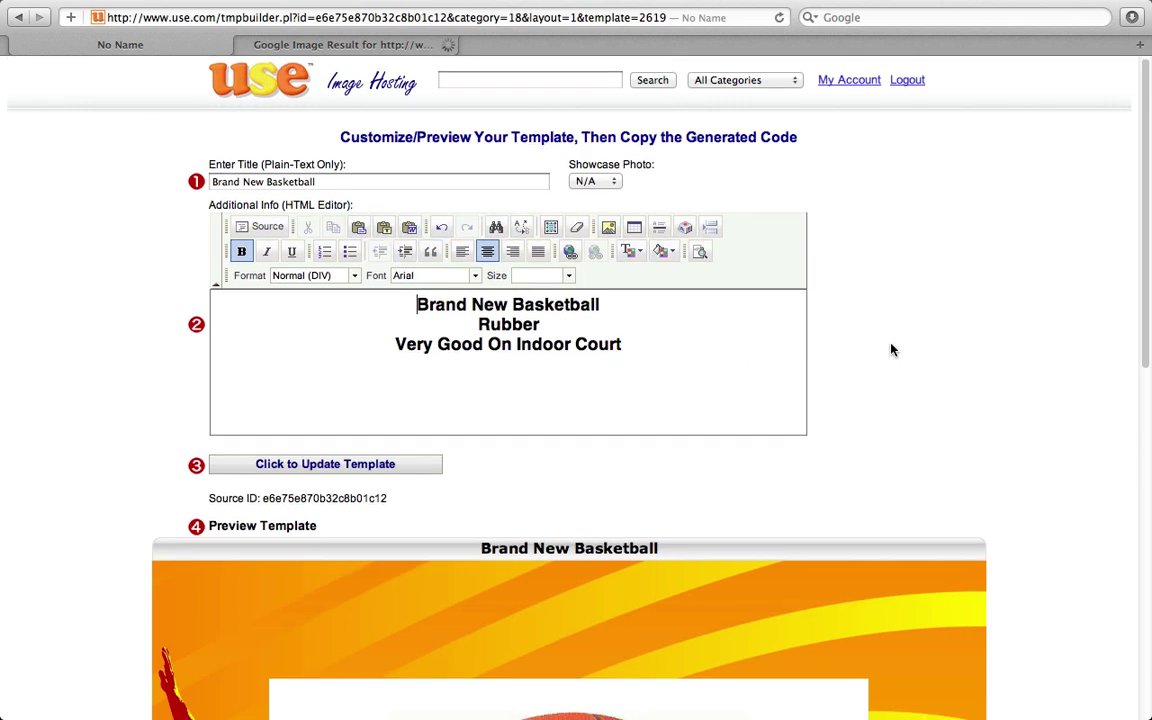
Step: Update the template so the preview shows the three description lines
{"action": "scroll", "coordinate": [313, 397], "scroll_direction": "down", "scroll_amount": 2}
{"action": "left_click", "coordinate": [316, 388]}
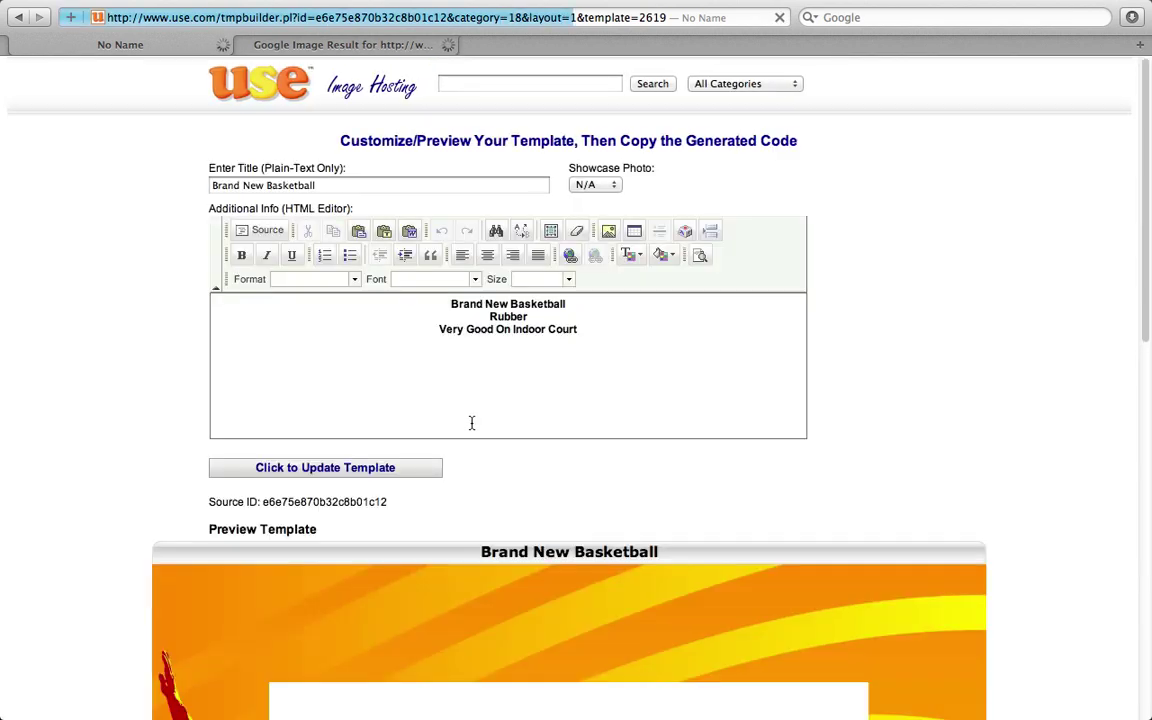
{"action": "scroll", "coordinate": [1000, 380], "scroll_direction": "down", "scroll_amount": 10}
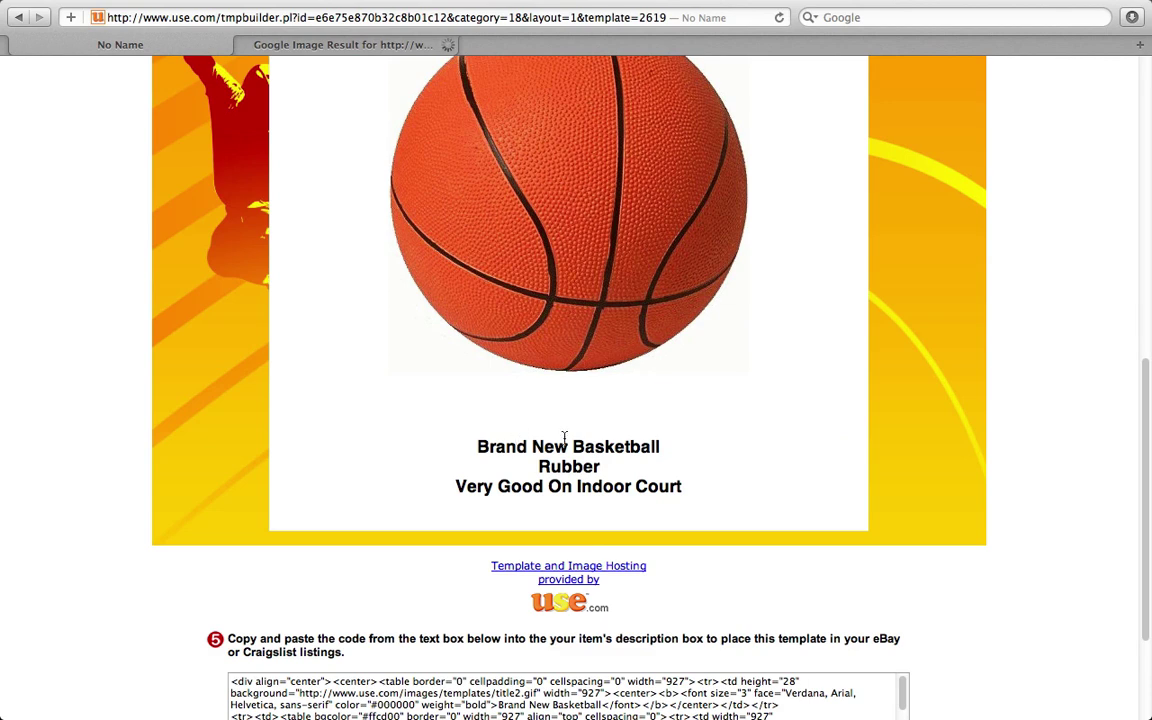
{"action": "scroll", "coordinate": [630, 438], "scroll_direction": "up", "scroll_amount": 2}
{"action": "scroll", "coordinate": [755, 300], "scroll_direction": "down", "scroll_amount": 5}
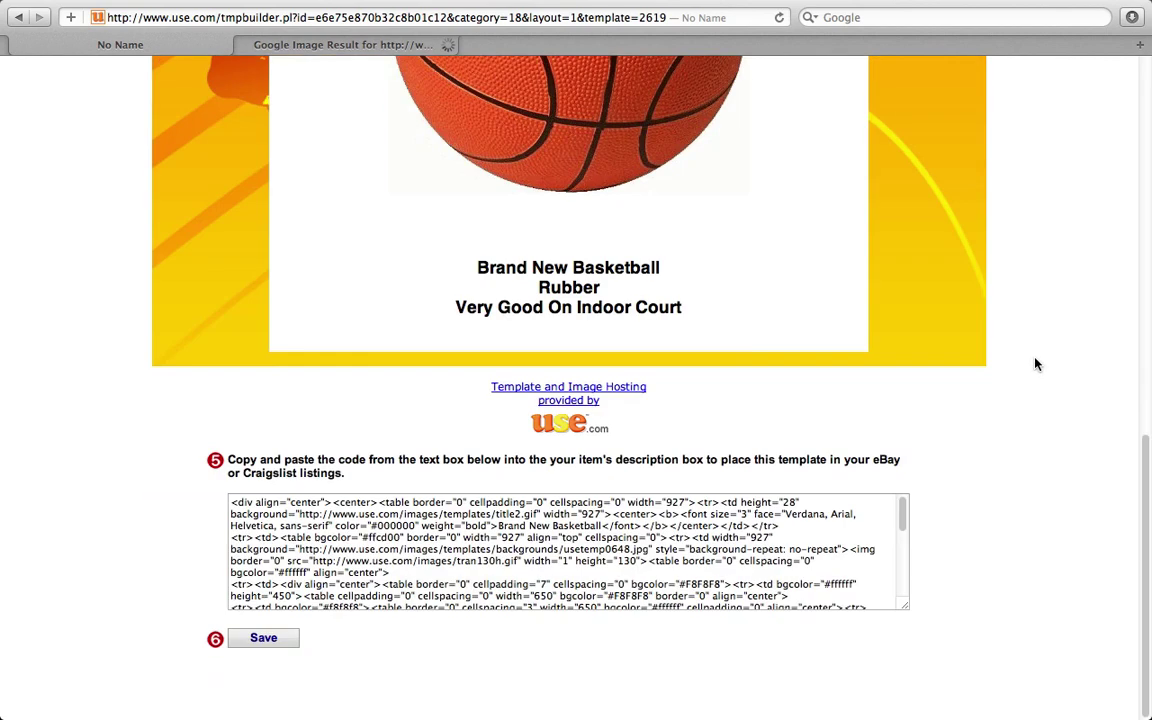
{"action": "scroll", "coordinate": [720, 329], "scroll_direction": "up", "scroll_amount": 4}
{"action": "scroll", "coordinate": [1017, 397], "scroll_direction": "up", "scroll_amount": 2}
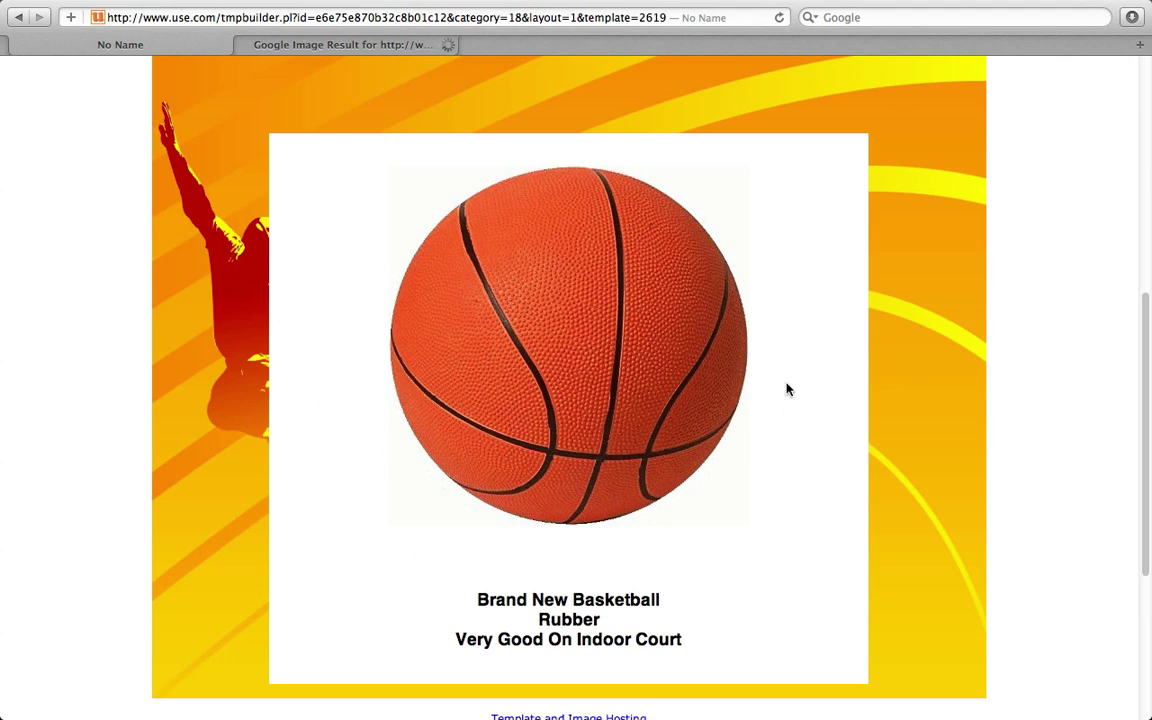
{"action": "scroll", "coordinate": [787, 388], "scroll_direction": "up", "scroll_amount": 10}
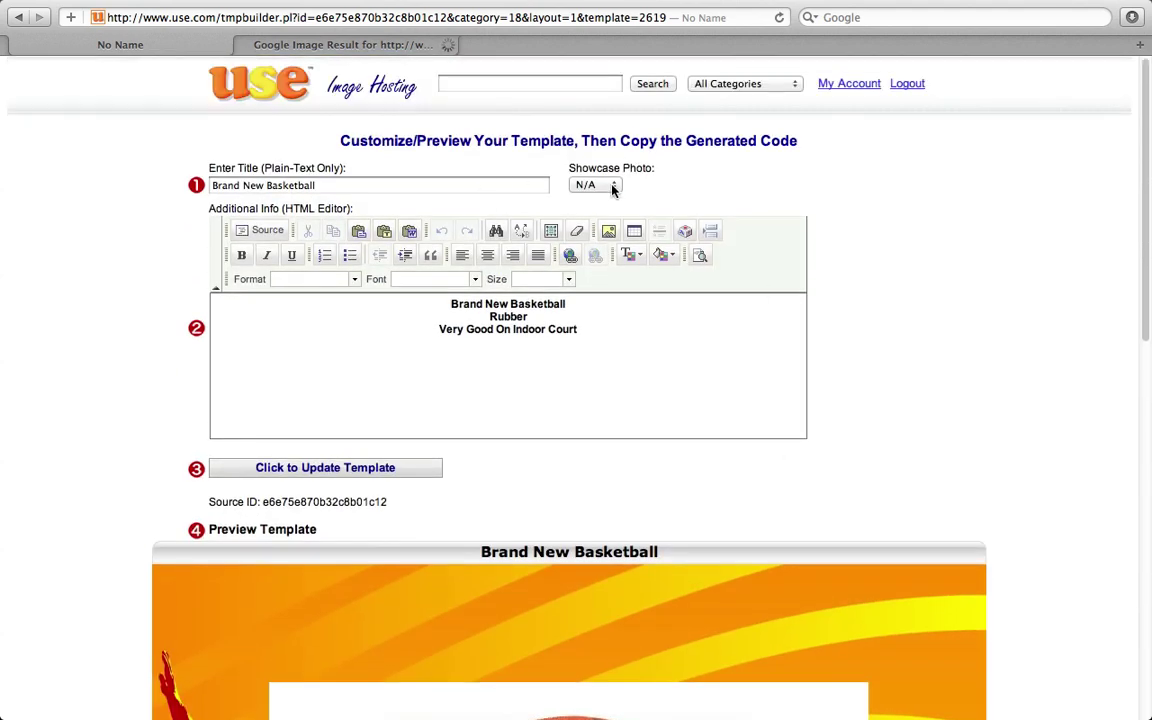
Step: Leave the showcase photo at N/A and review the preview and generated code
{"action": "left_click", "coordinate": [612, 186]}
{"action": "left_click", "coordinate": [603, 189]}
{"action": "scroll", "coordinate": [900, 260], "scroll_direction": "down", "scroll_amount": 10}
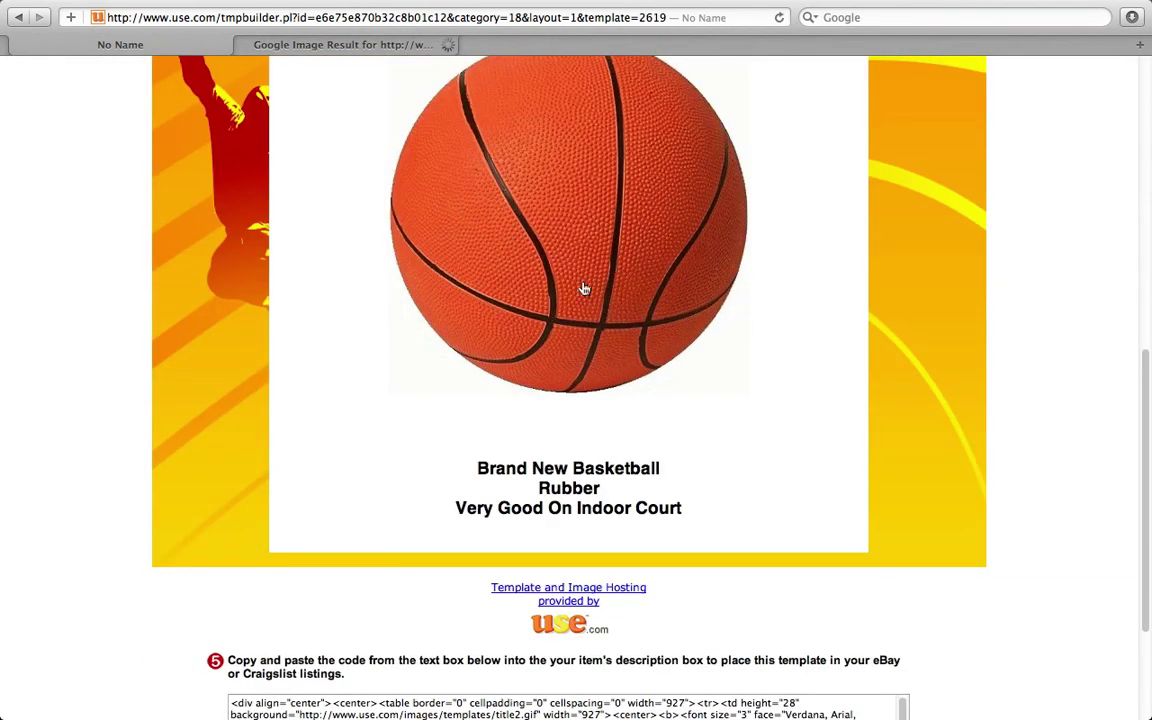
{"action": "scroll", "coordinate": [697, 275], "scroll_direction": "up", "scroll_amount": 3}
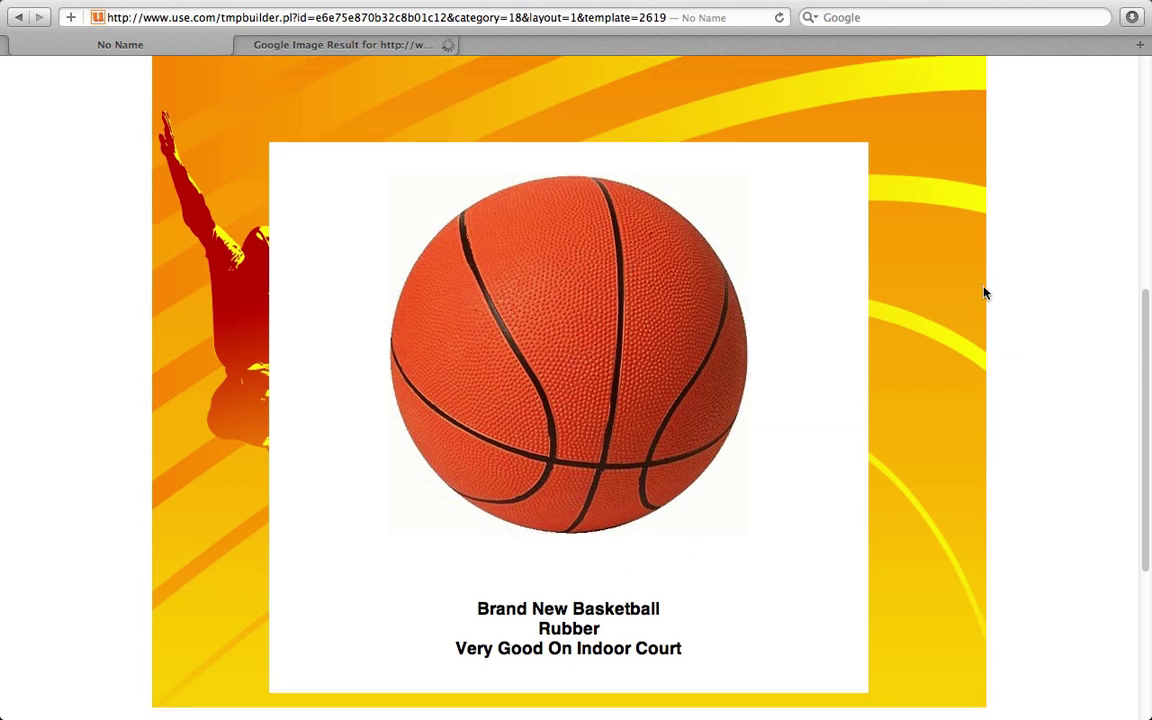
{"action": "scroll", "coordinate": [980, 296], "scroll_direction": "down", "scroll_amount": 1}
{"action": "scroll", "coordinate": [970, 302], "scroll_direction": "down", "scroll_amount": 1}
{"action": "scroll", "coordinate": [774, 327], "scroll_direction": "up", "scroll_amount": 4}
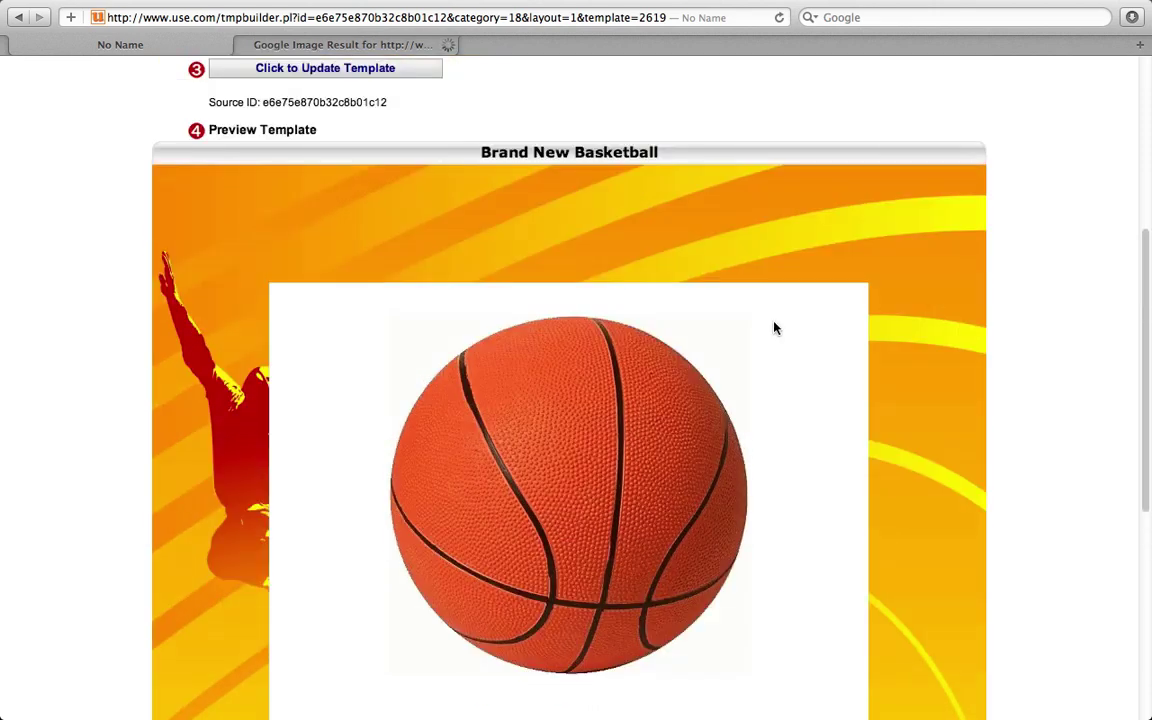
{"action": "scroll", "coordinate": [757, 292], "scroll_direction": "down", "scroll_amount": 5}
{"action": "scroll", "coordinate": [1041, 188], "scroll_direction": "down", "scroll_amount": 5}
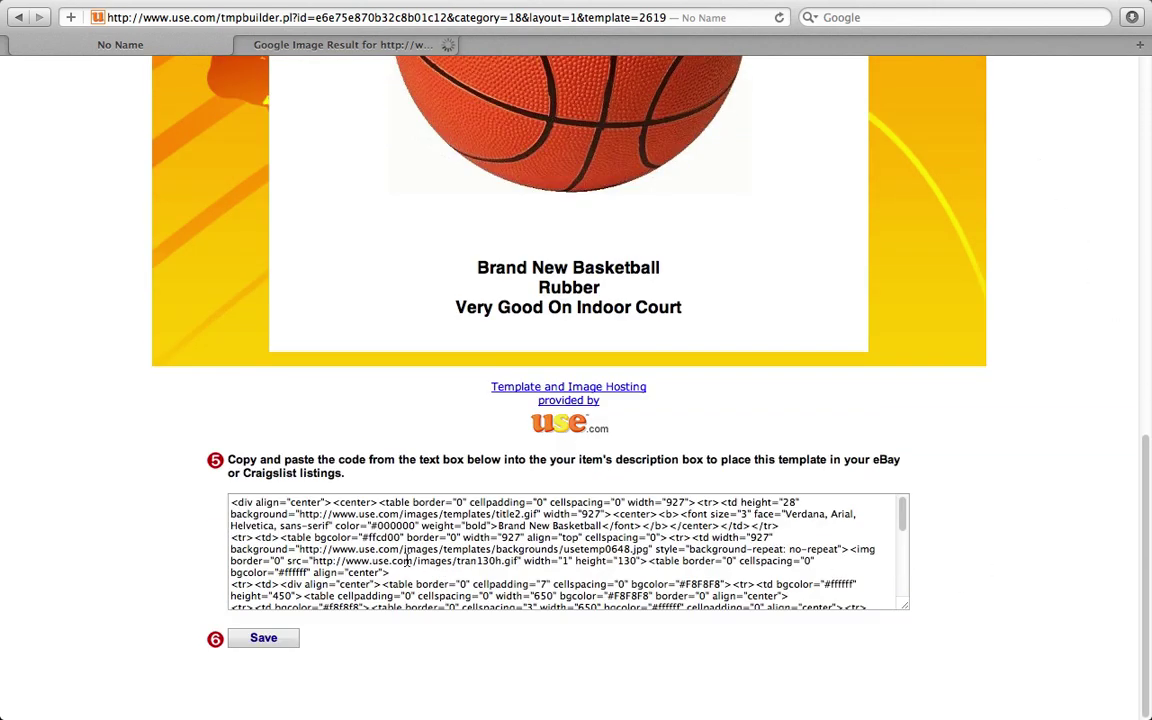
Step: Select all of the generated template code and copy it
{"action": "scroll", "coordinate": [805, 540], "scroll_direction": "up", "scroll_amount": 1}
{"action": "left_click", "coordinate": [805, 540]}
{"action": "scroll", "coordinate": [805, 540], "scroll_direction": "down", "scroll_amount": 6}
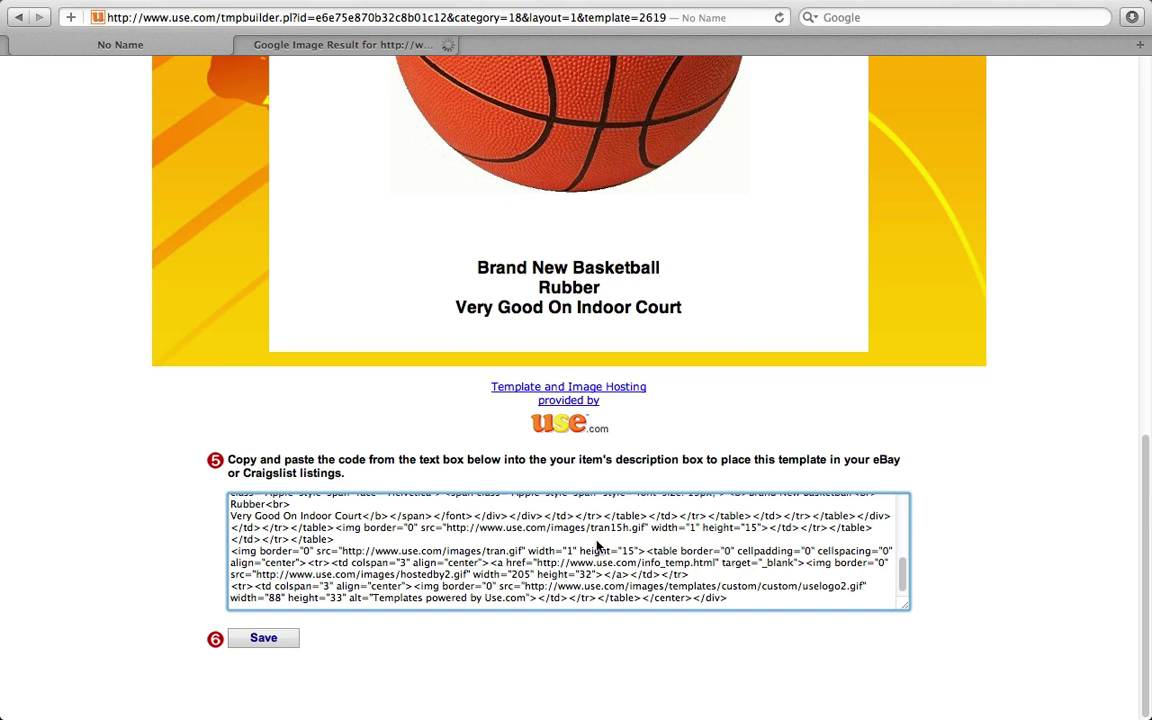
{"action": "key", "text": "super+a"}
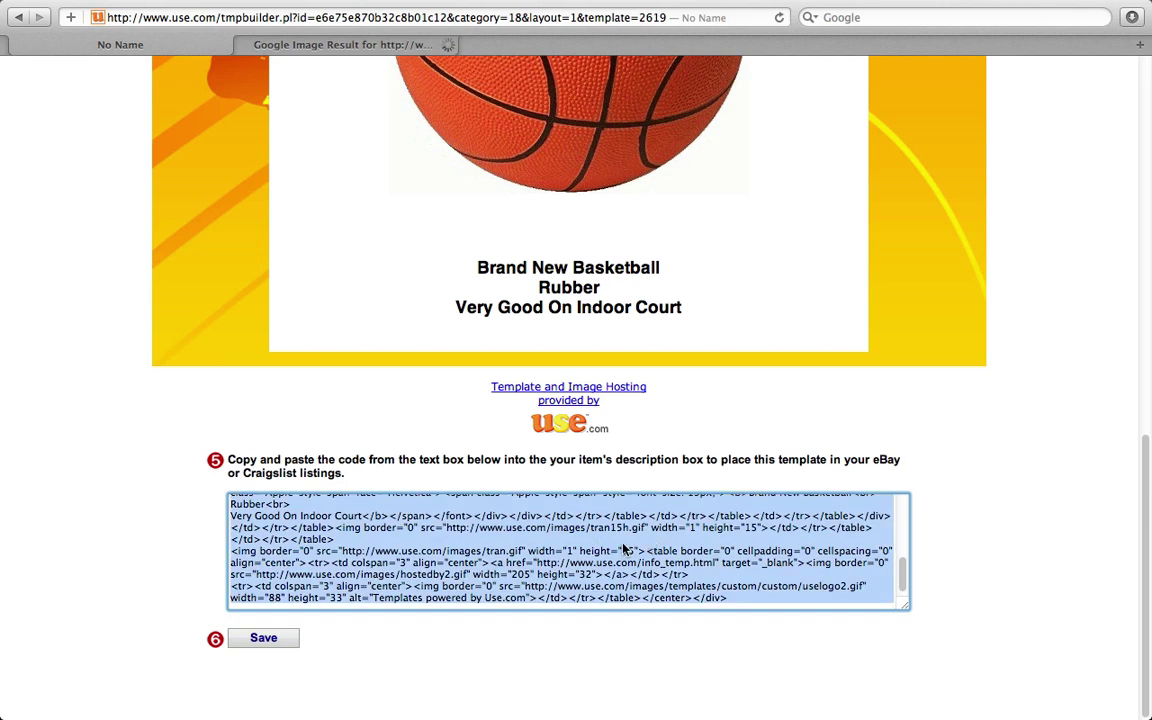
{"action": "left_click", "coordinate": [373, 546]}
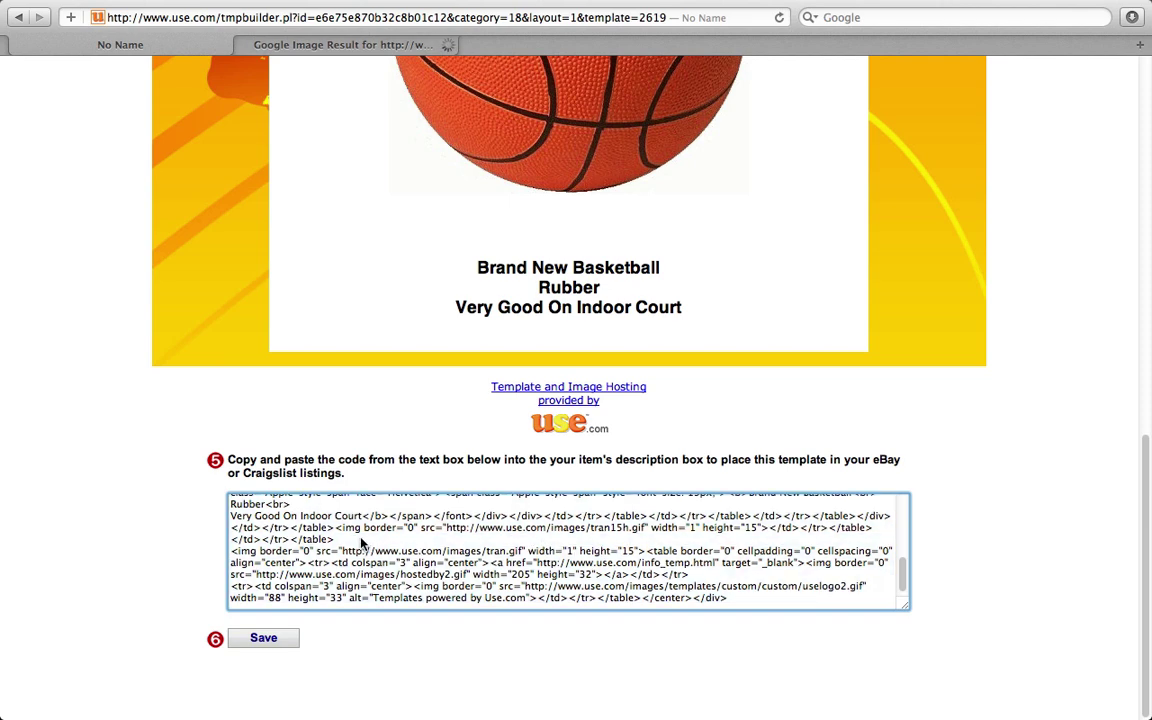
{"action": "key", "text": "super+a"}
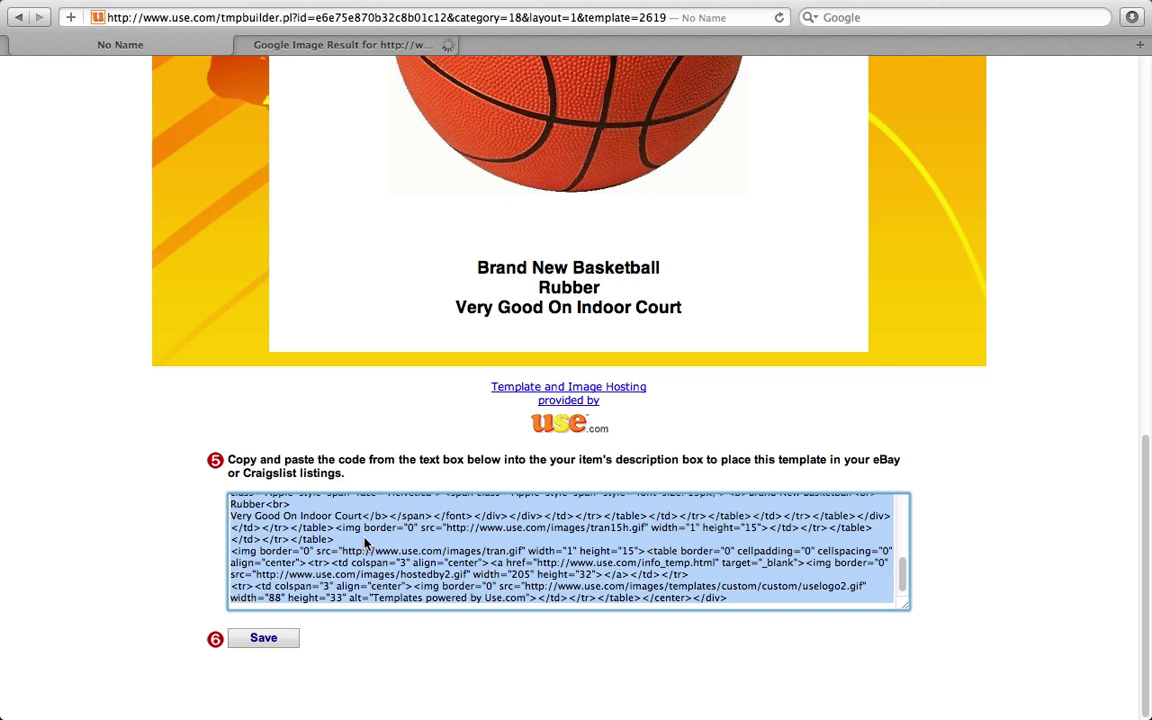
{"action": "right_click", "coordinate": [365, 543]}
{"action": "left_click", "coordinate": [398, 508]}
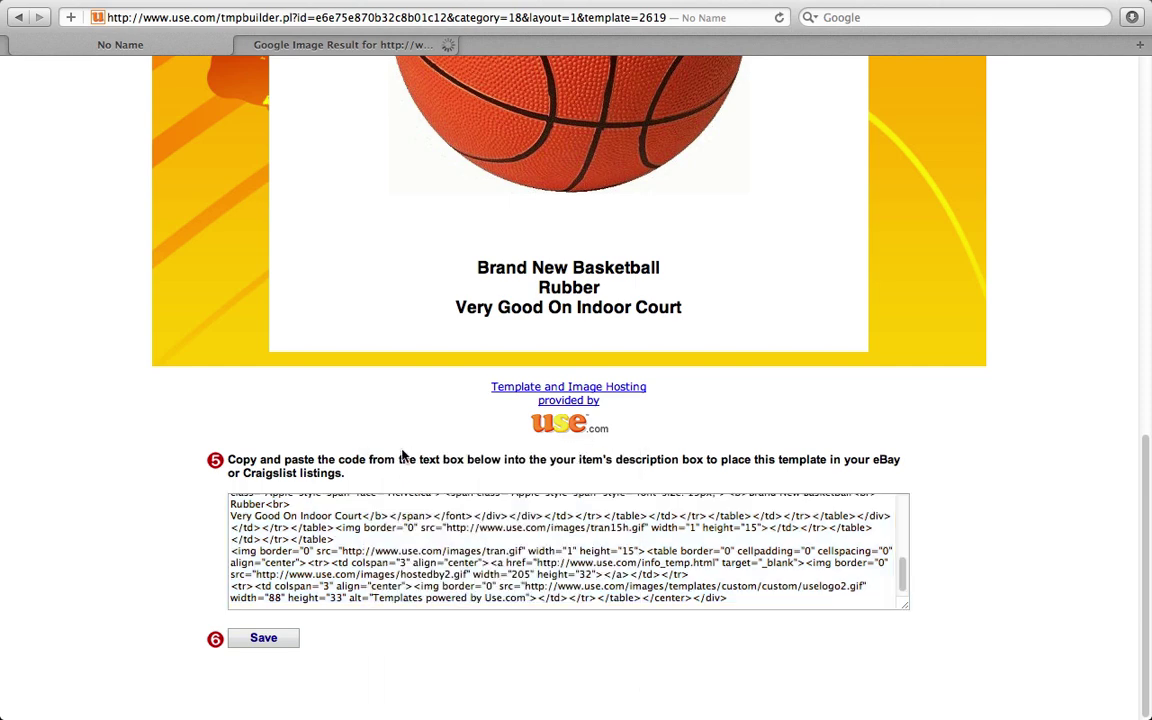
{"action": "scroll", "coordinate": [348, 442], "scroll_direction": "up", "scroll_amount": 10}
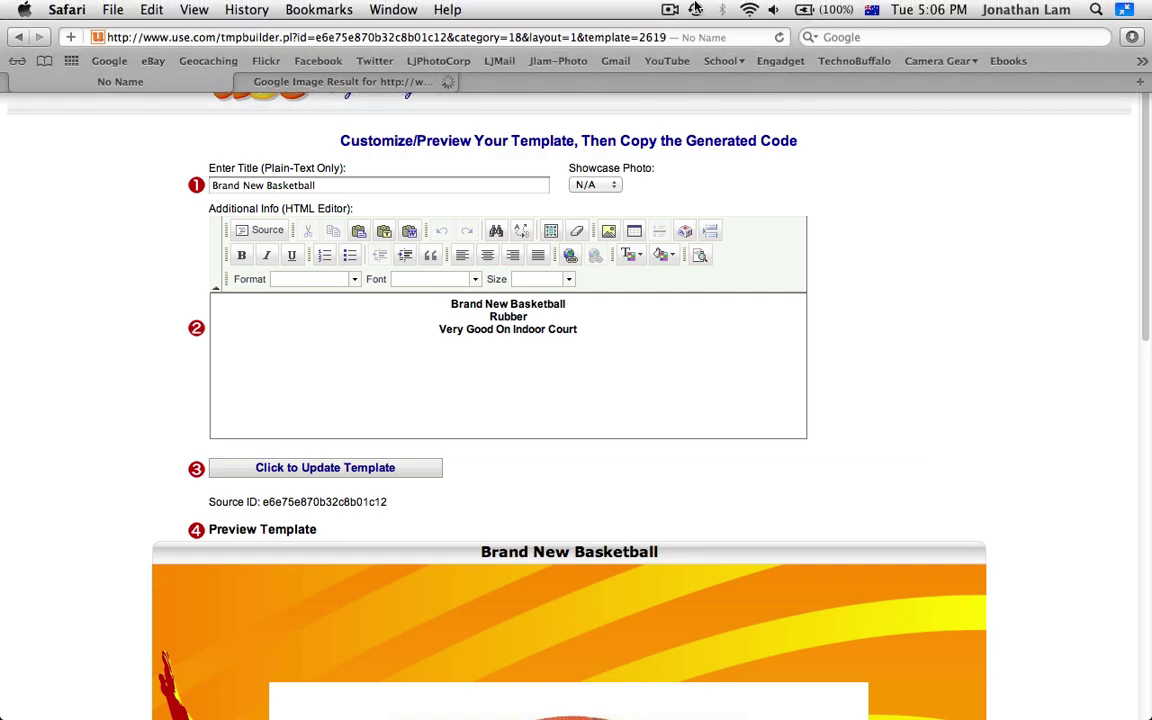
Step: Return to eBay's Create your listing form and scroll to the Describe the item section with the template HTML
{"action": "left_click", "coordinate": [669, 9]}
{"action": "left_click", "coordinate": [688, 66]}
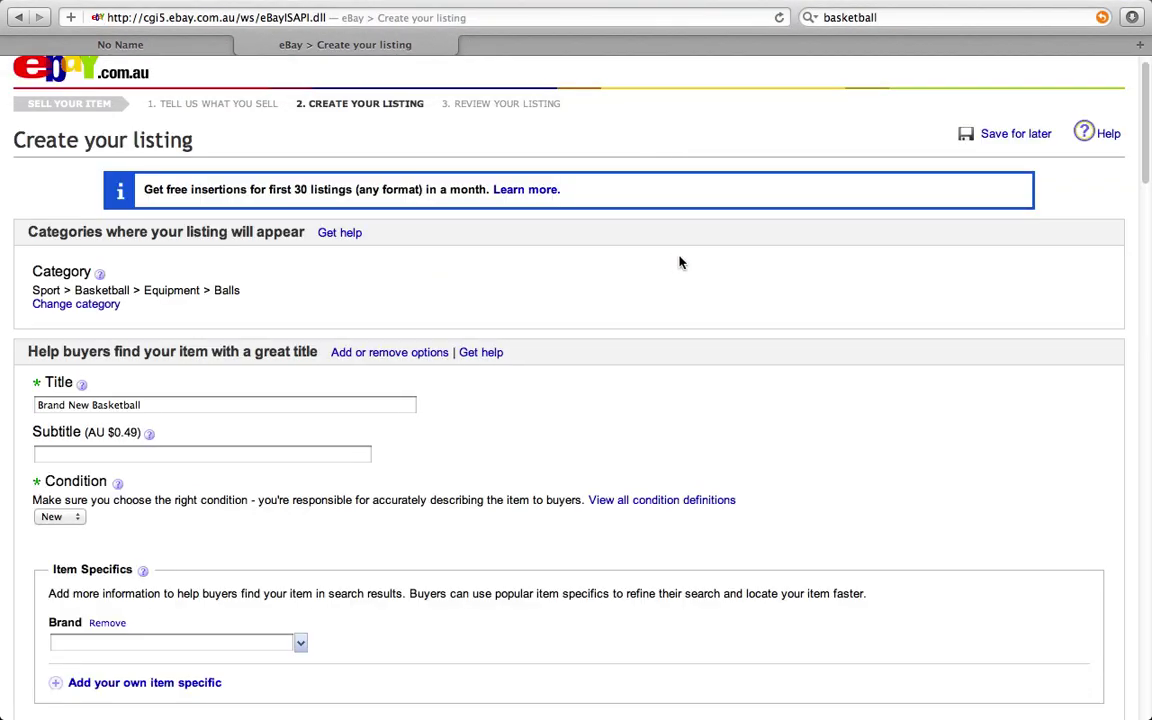
{"action": "scroll", "coordinate": [680, 255], "scroll_direction": "down", "scroll_amount": 5}
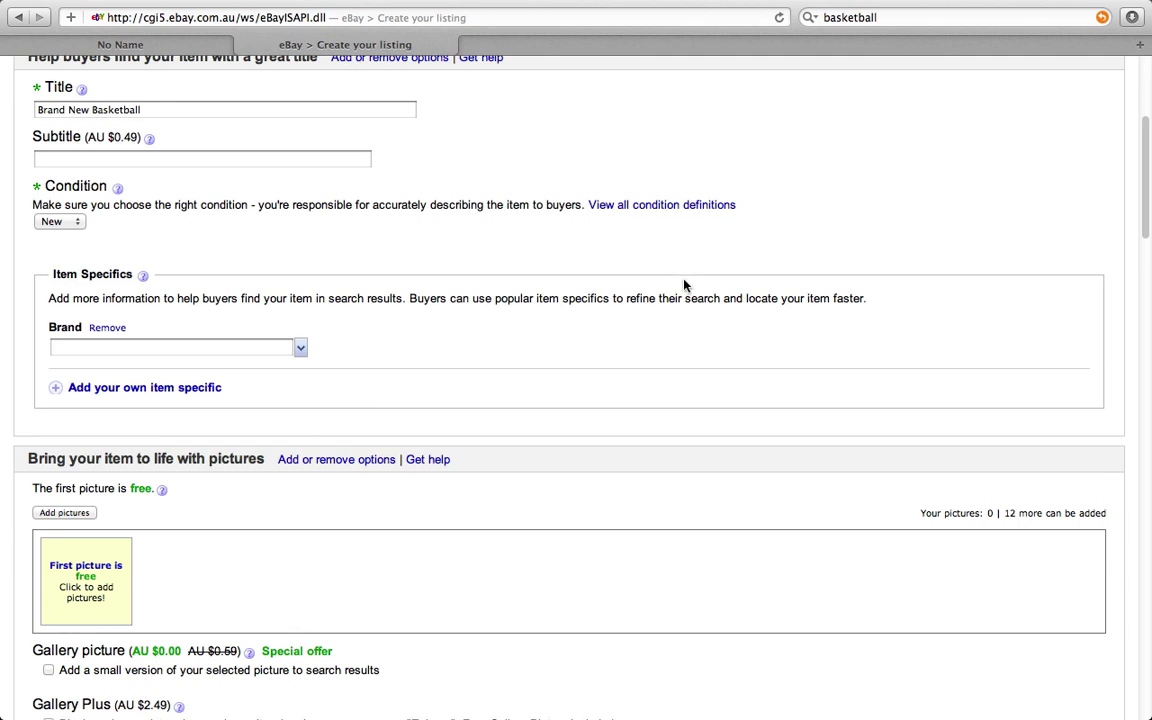
{"action": "scroll", "coordinate": [705, 255], "scroll_direction": "down", "scroll_amount": 3}
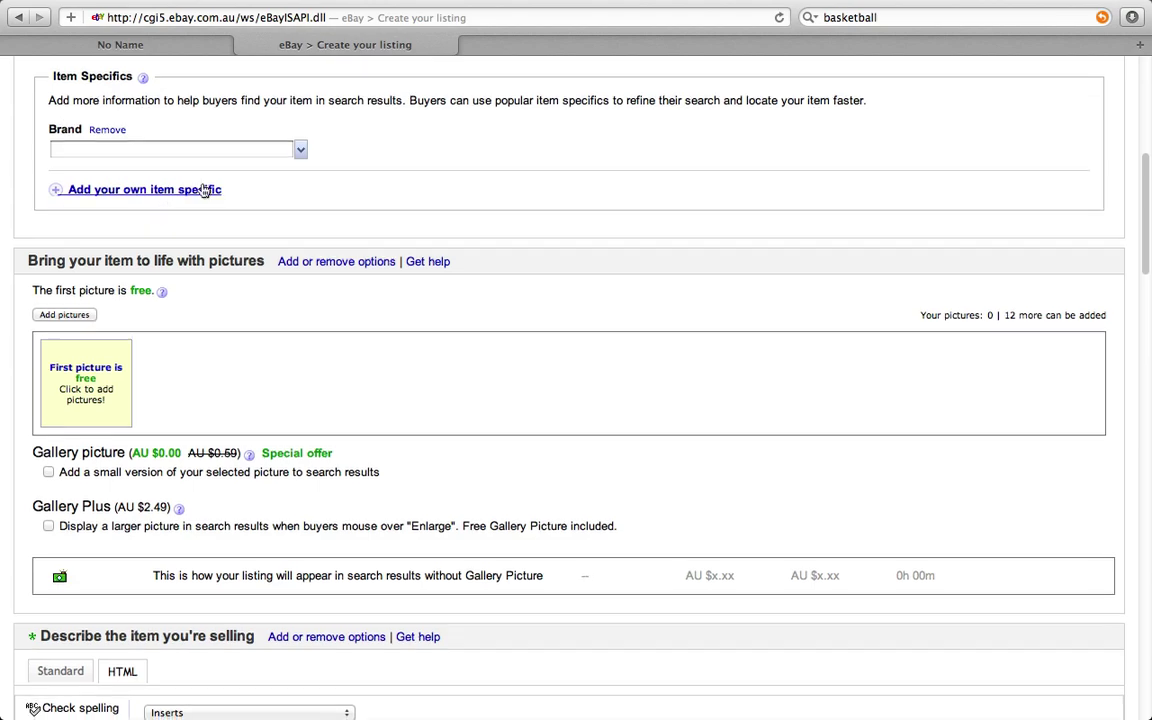
{"action": "scroll", "coordinate": [190, 190], "scroll_direction": "down", "scroll_amount": 8}
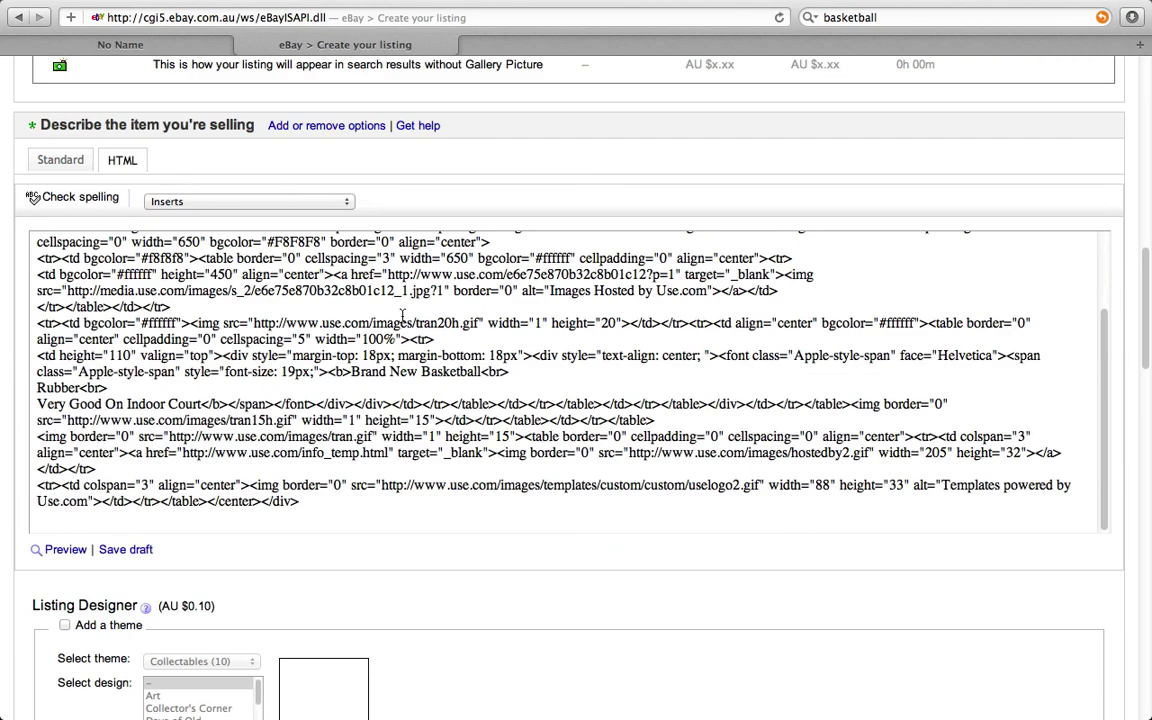
{"action": "scroll", "coordinate": [768, 424], "scroll_direction": "up", "scroll_amount": 3}
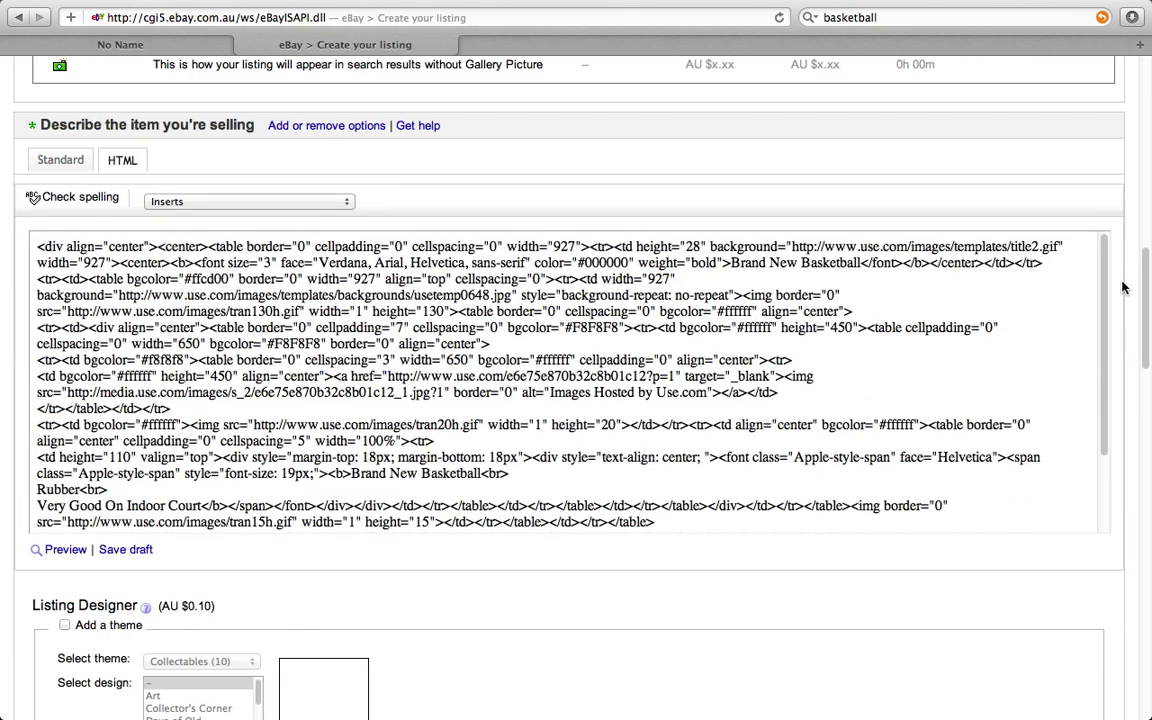
{"action": "scroll", "coordinate": [1122, 288], "scroll_direction": "down", "scroll_amount": 2}
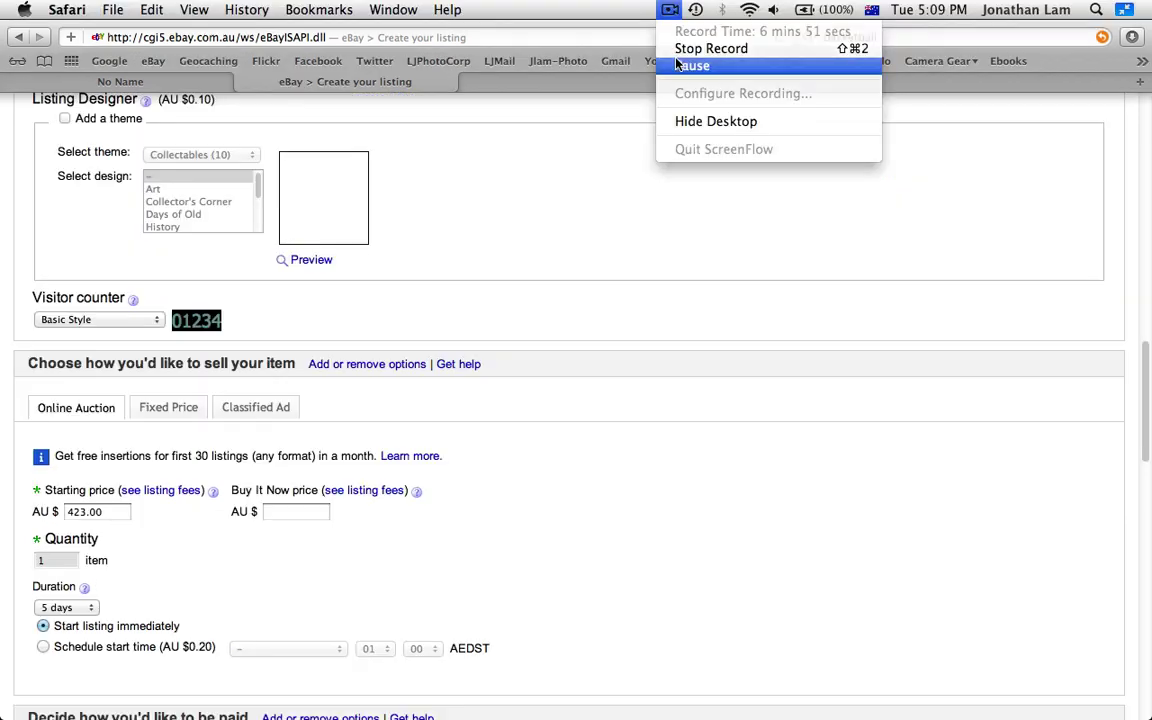
Step: Open the listing preview and scroll through the basketball template description
{"action": "left_click", "coordinate": [677, 65]}
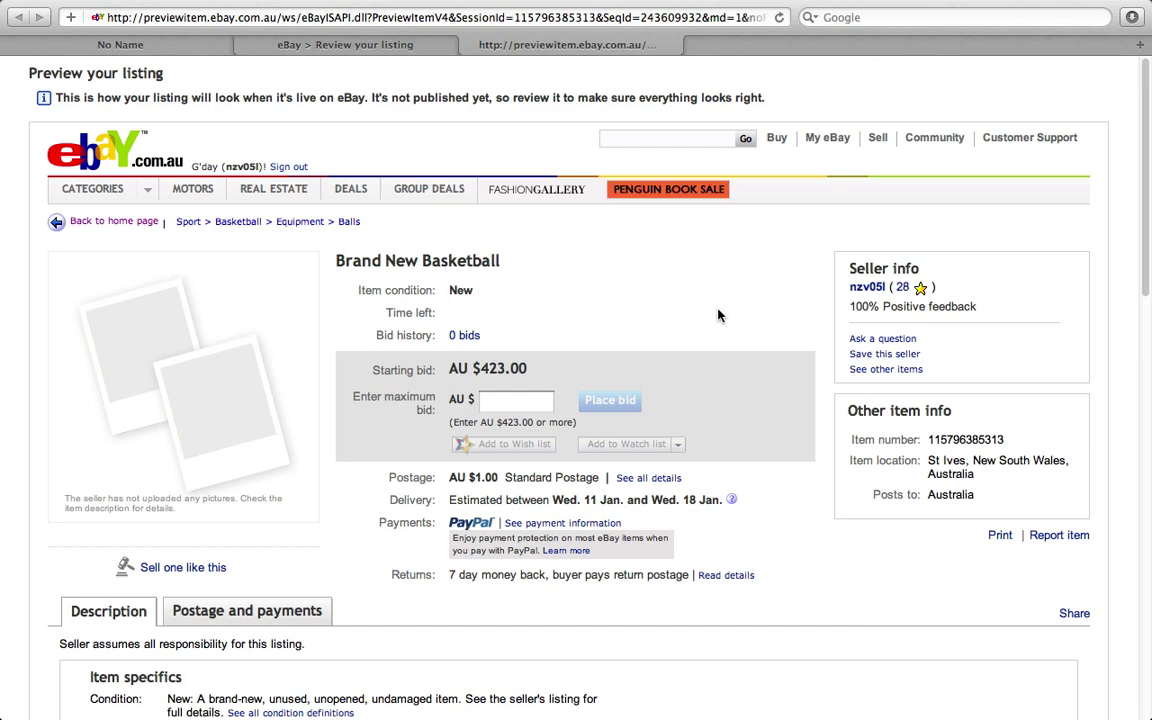
{"action": "scroll", "coordinate": [710, 286], "scroll_direction": "down", "scroll_amount": 3}
{"action": "scroll", "coordinate": [710, 286], "scroll_direction": "up", "scroll_amount": 2}
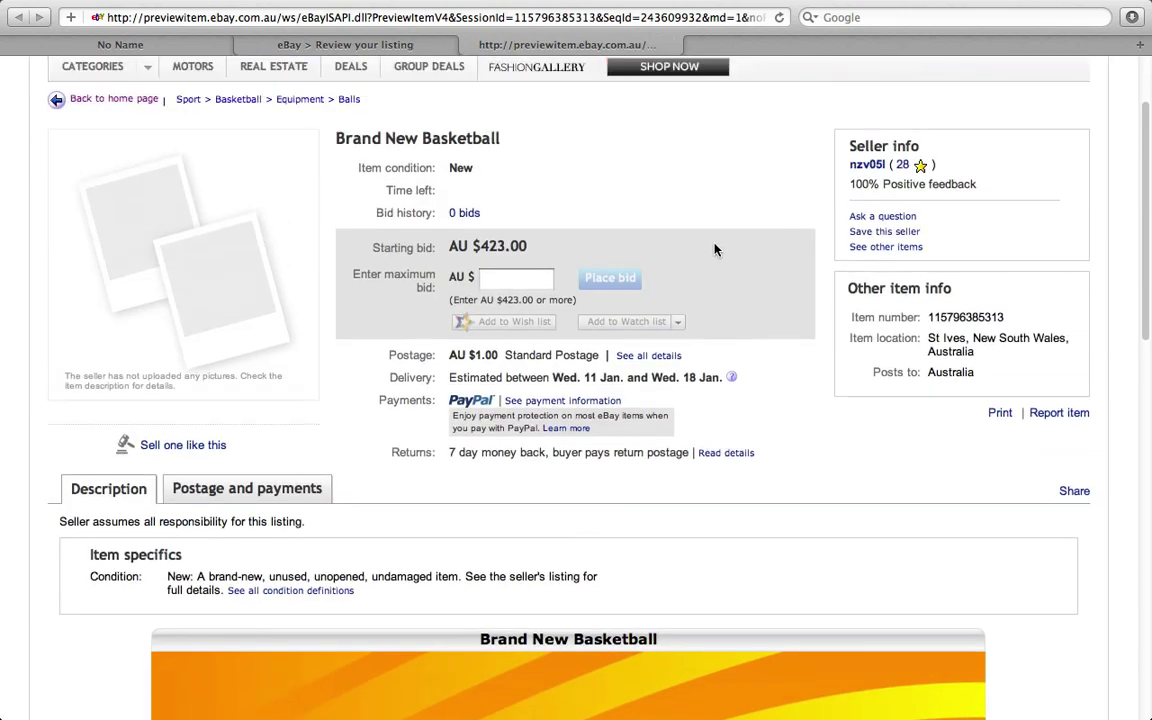
{"action": "scroll", "coordinate": [715, 255], "scroll_direction": "down", "scroll_amount": 5}
{"action": "scroll", "coordinate": [673, 290], "scroll_direction": "down", "scroll_amount": 2}
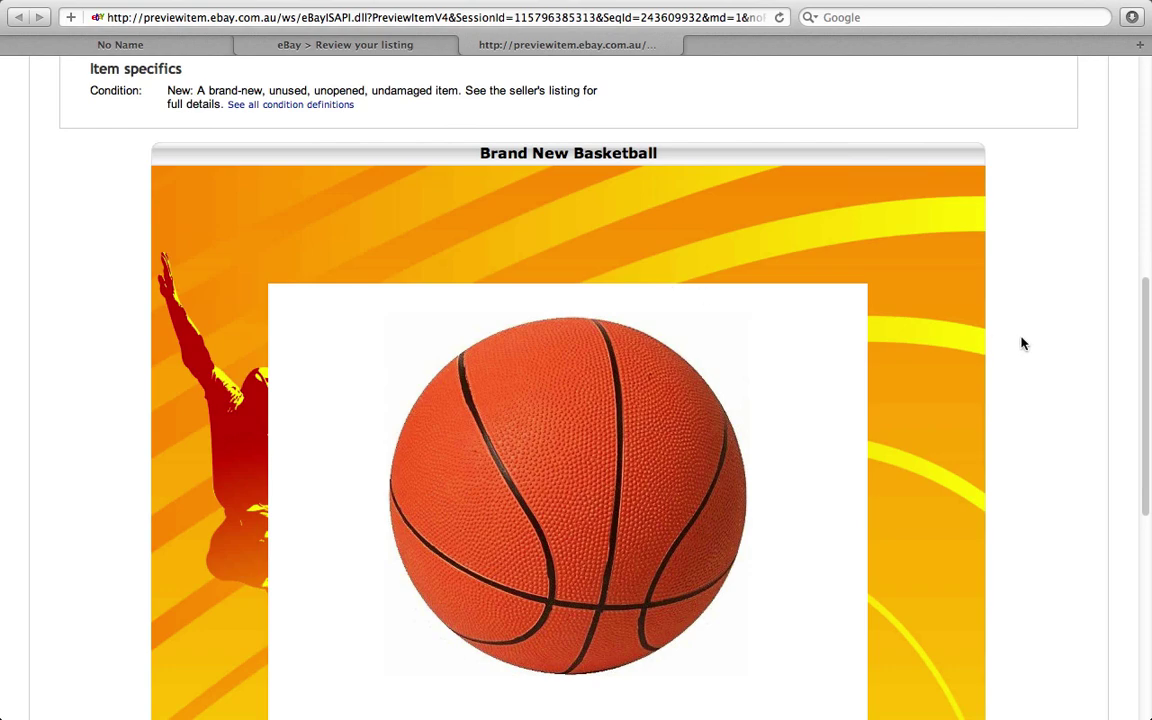
{"action": "scroll", "coordinate": [686, 161], "scroll_direction": "up", "scroll_amount": 10}
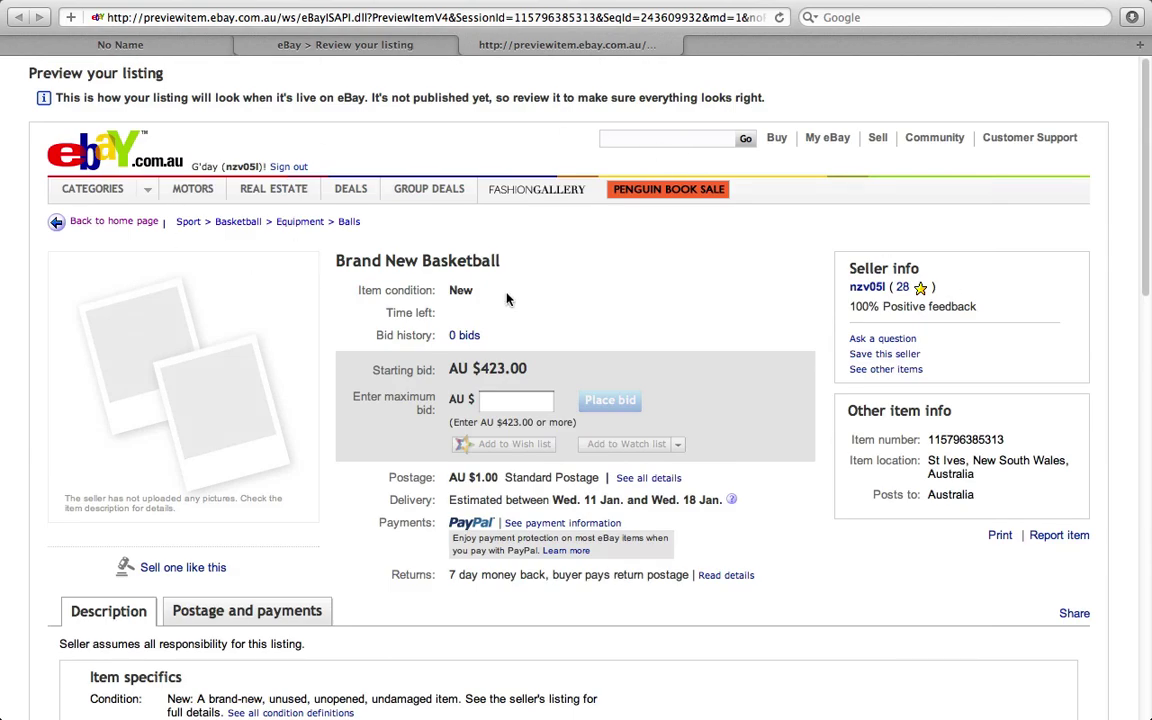
{"action": "scroll", "coordinate": [594, 295], "scroll_direction": "down", "scroll_amount": 8}
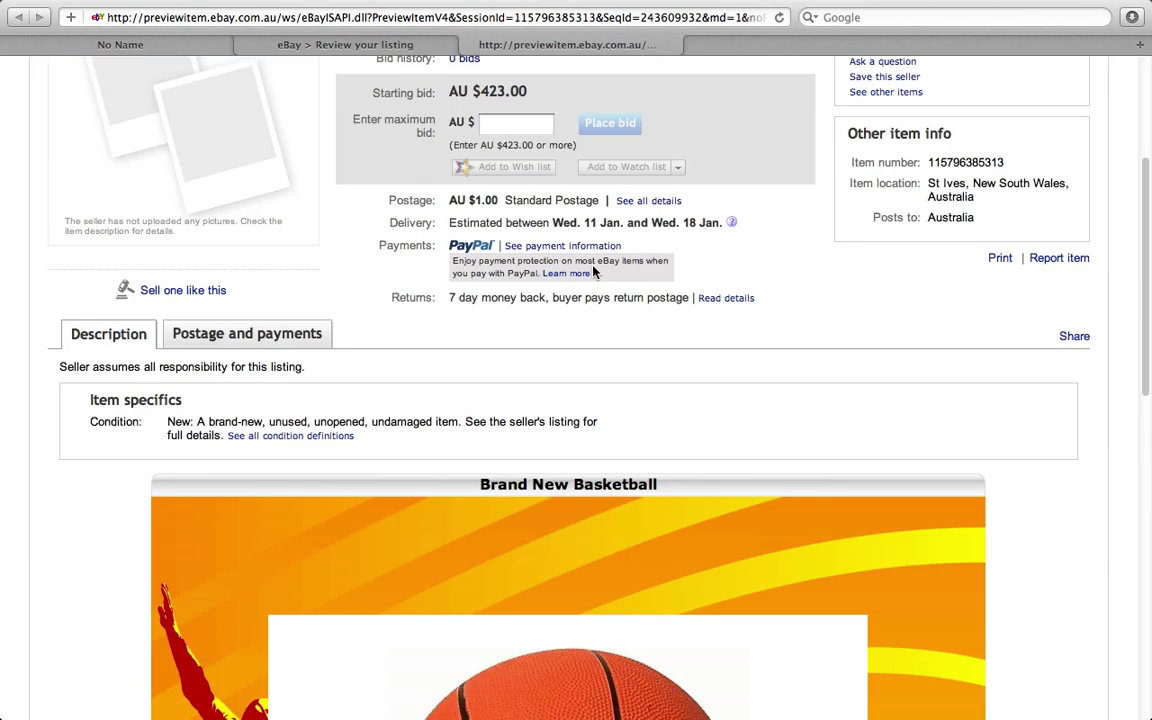
{"action": "scroll", "coordinate": [498, 224], "scroll_direction": "down", "scroll_amount": 4}
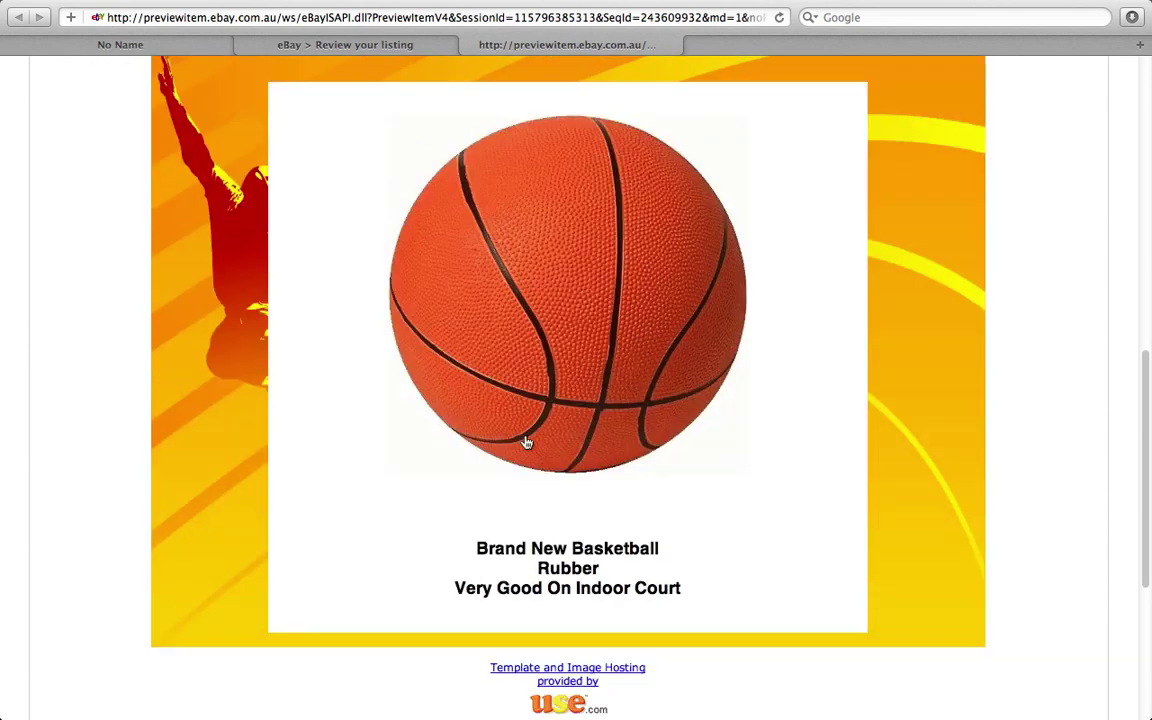
{"action": "scroll", "coordinate": [640, 239], "scroll_direction": "down", "scroll_amount": 1}
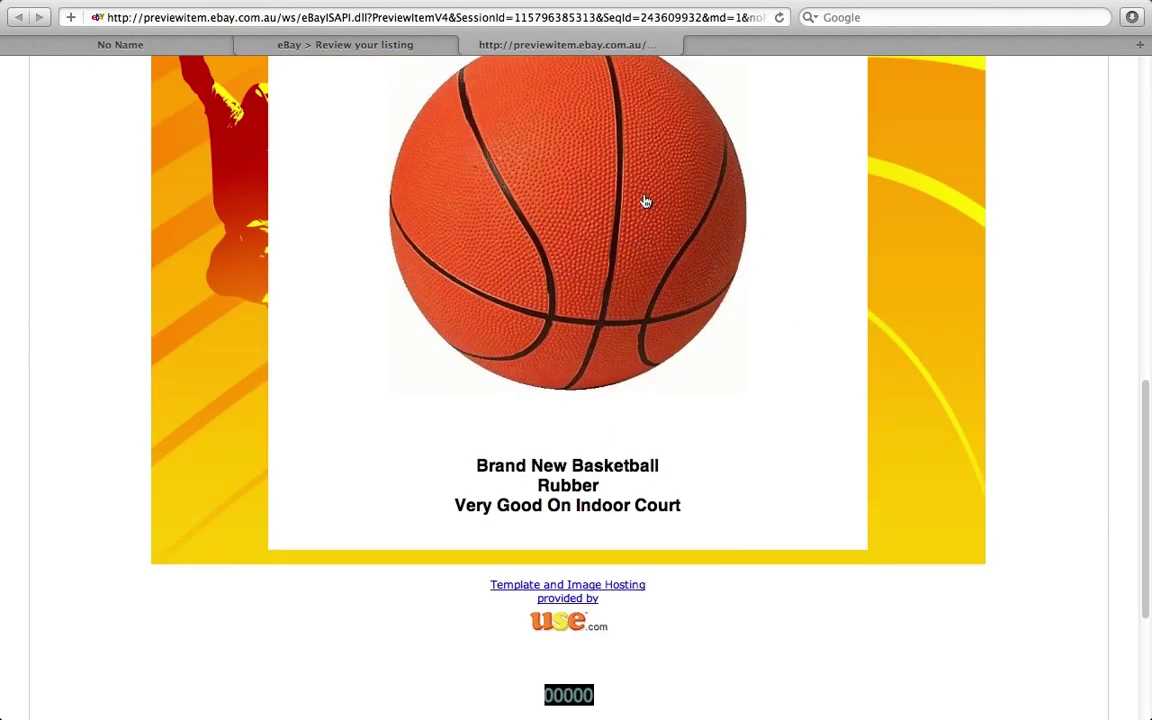
Step: Inspect the basketball image and bold description lines, then close the preview to return to Review your listing
{"action": "right_click", "coordinate": [619, 207]}
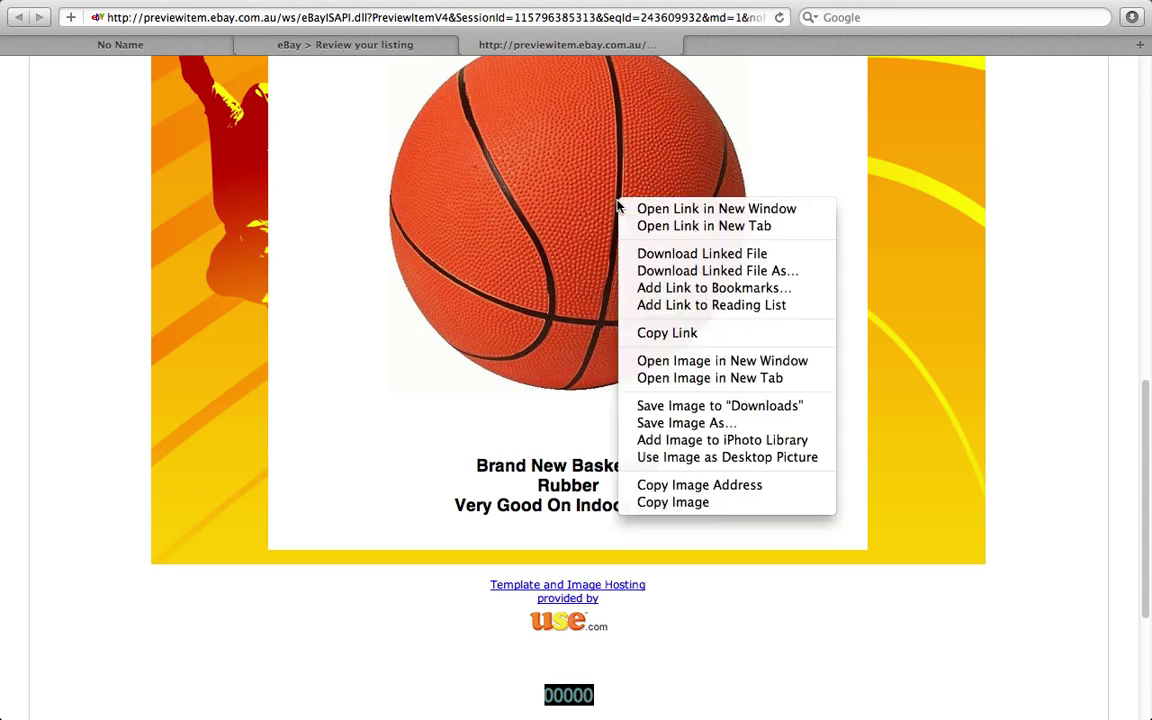
{"action": "left_click", "coordinate": [939, 342]}
{"action": "left_click_drag", "start_coordinate": [655, 466], "coordinate": [729, 478]}
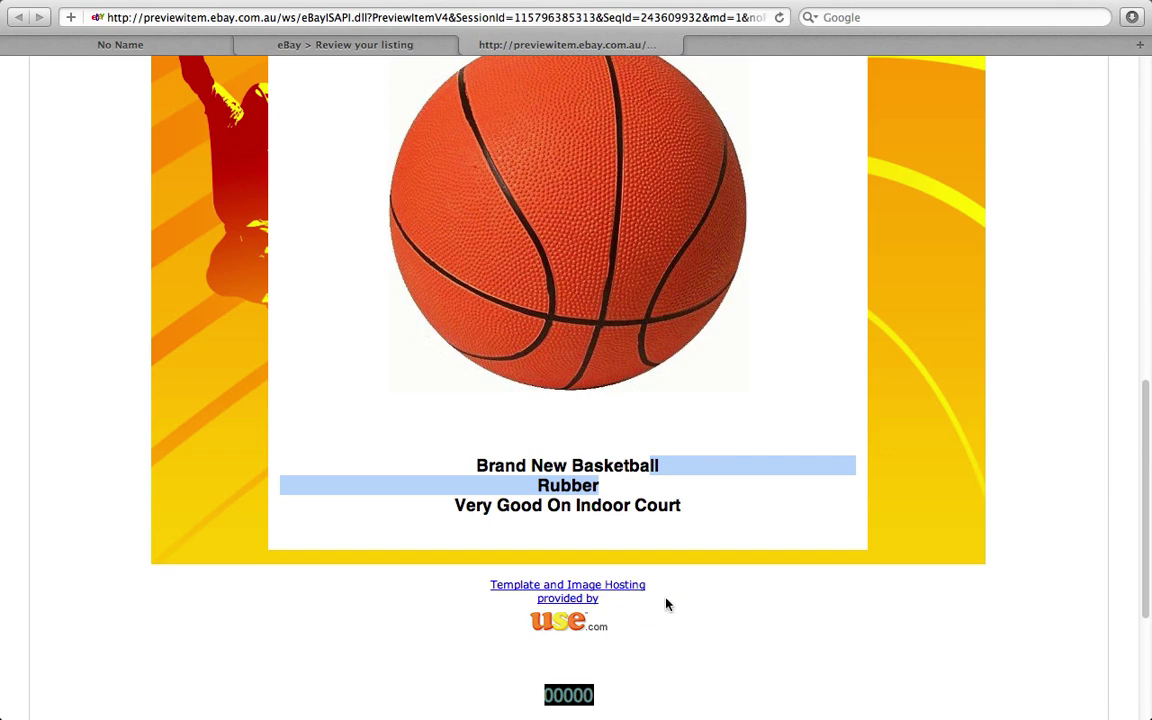
{"action": "scroll", "coordinate": [519, 547], "scroll_direction": "down", "scroll_amount": 2}
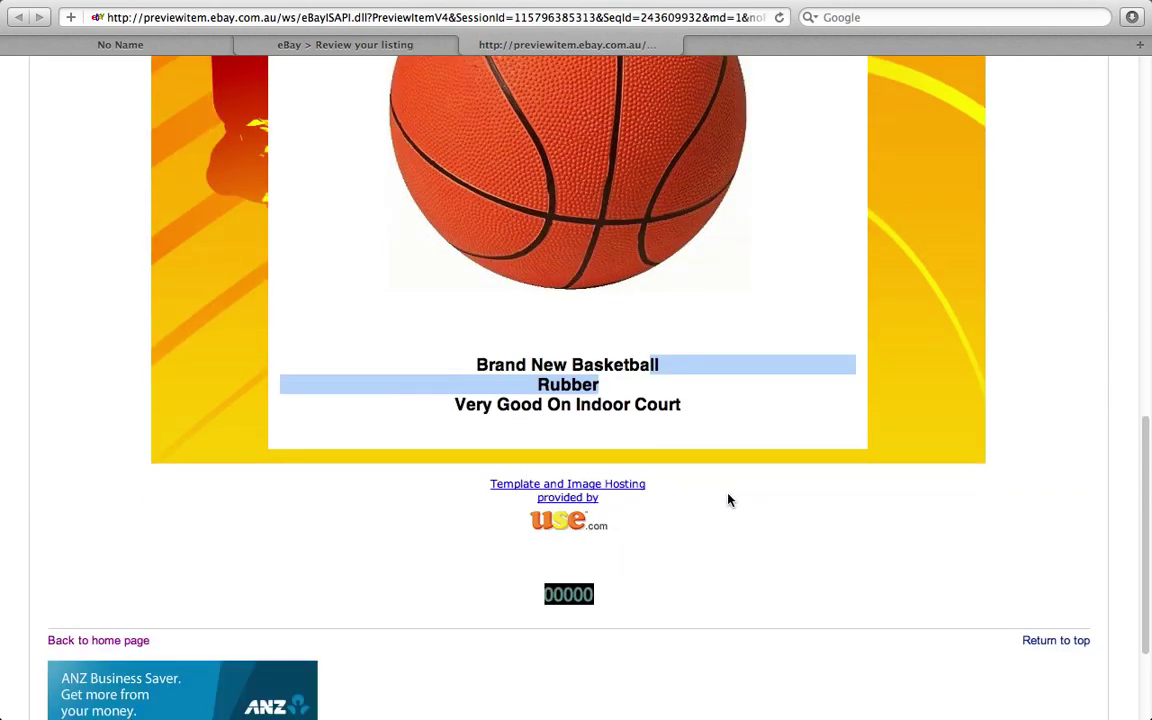
{"action": "scroll", "coordinate": [728, 501], "scroll_direction": "down", "scroll_amount": 3}
{"action": "scroll", "coordinate": [634, 685], "scroll_direction": "up", "scroll_amount": 10}
{"action": "scroll", "coordinate": [759, 584], "scroll_direction": "down", "scroll_amount": 10}
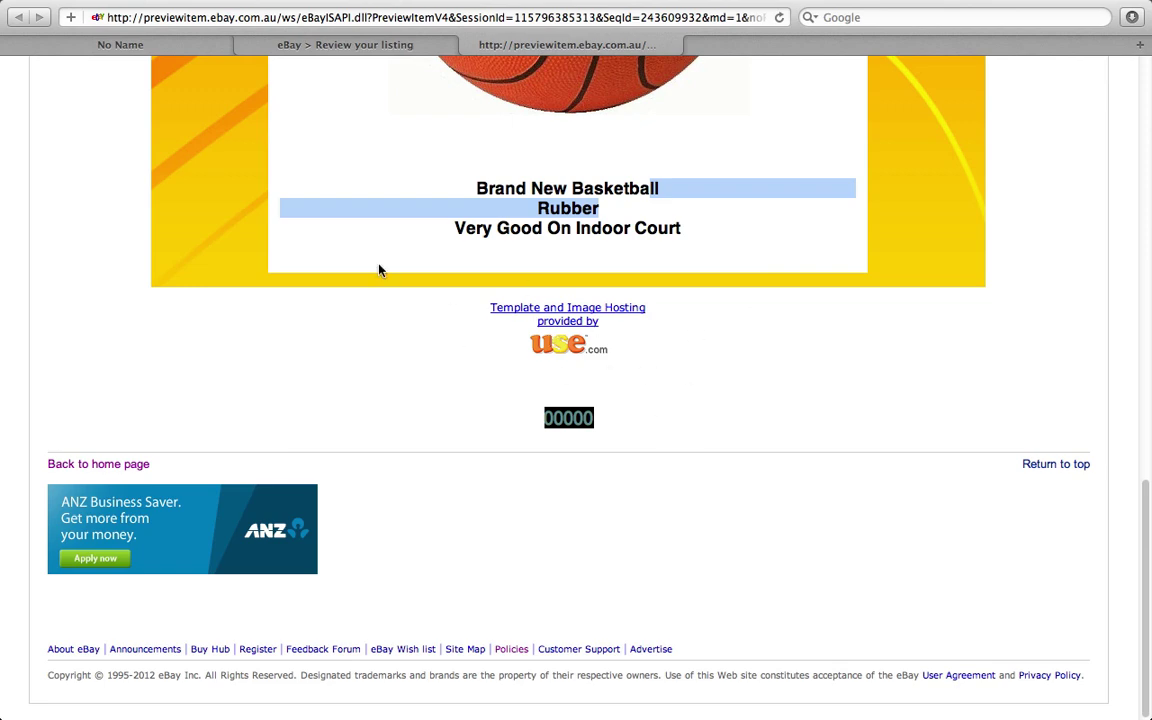
{"action": "scroll", "coordinate": [955, 490], "scroll_direction": "up", "scroll_amount": 1}
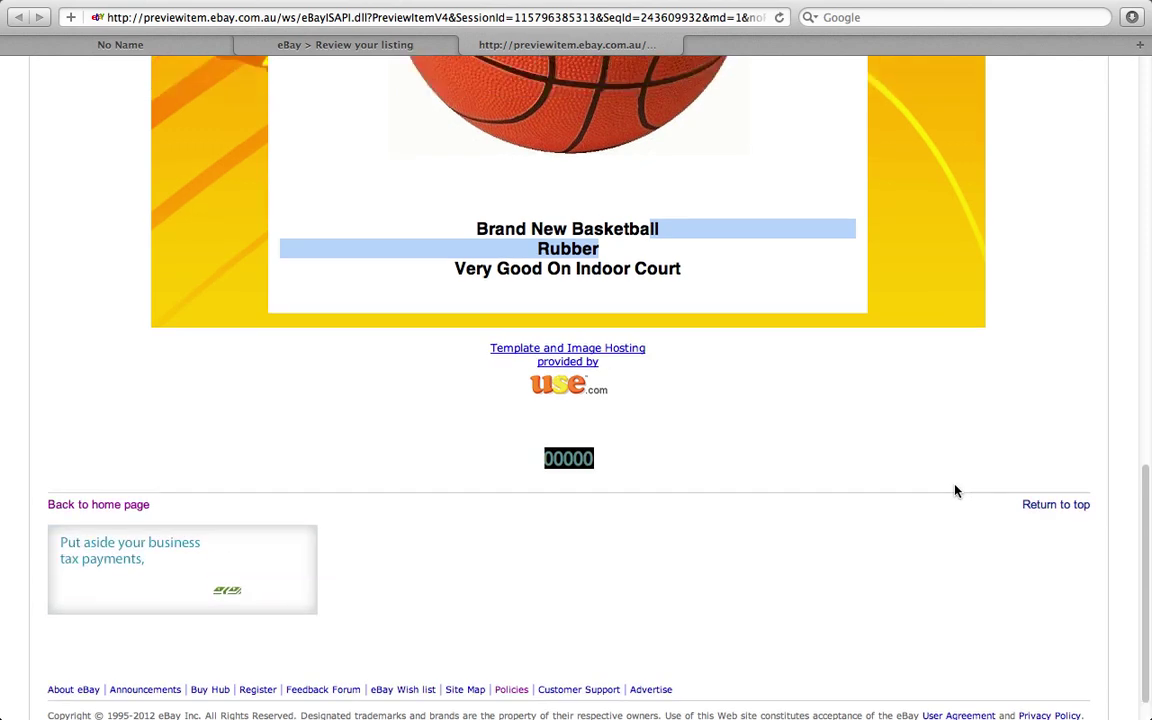
{"action": "scroll", "coordinate": [955, 490], "scroll_direction": "up", "scroll_amount": 15}
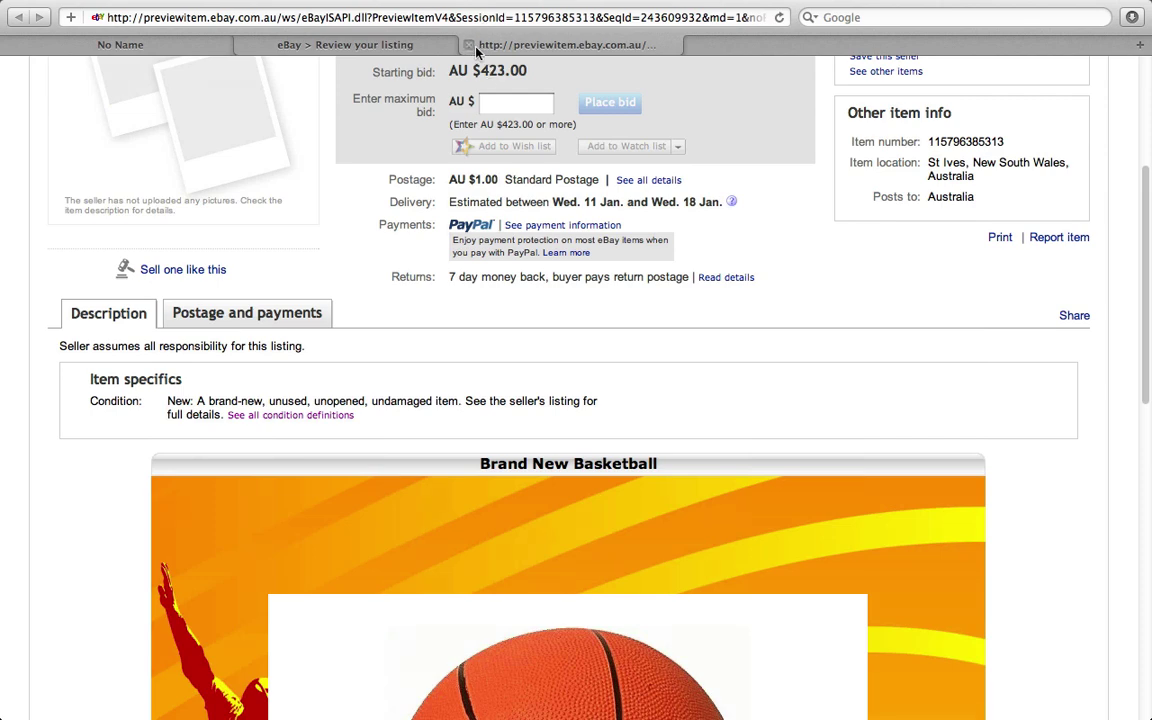
{"action": "scroll", "coordinate": [563, 183], "scroll_direction": "up", "scroll_amount": 5}
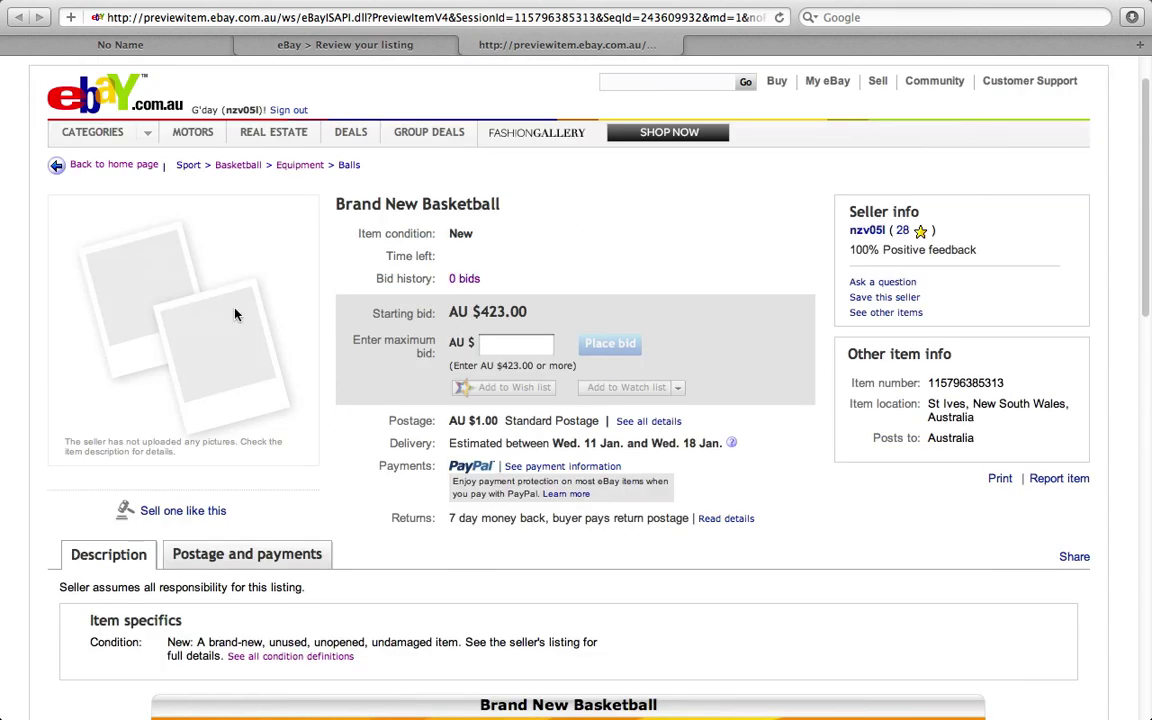
{"action": "scroll", "coordinate": [474, 347], "scroll_direction": "down", "scroll_amount": 2}
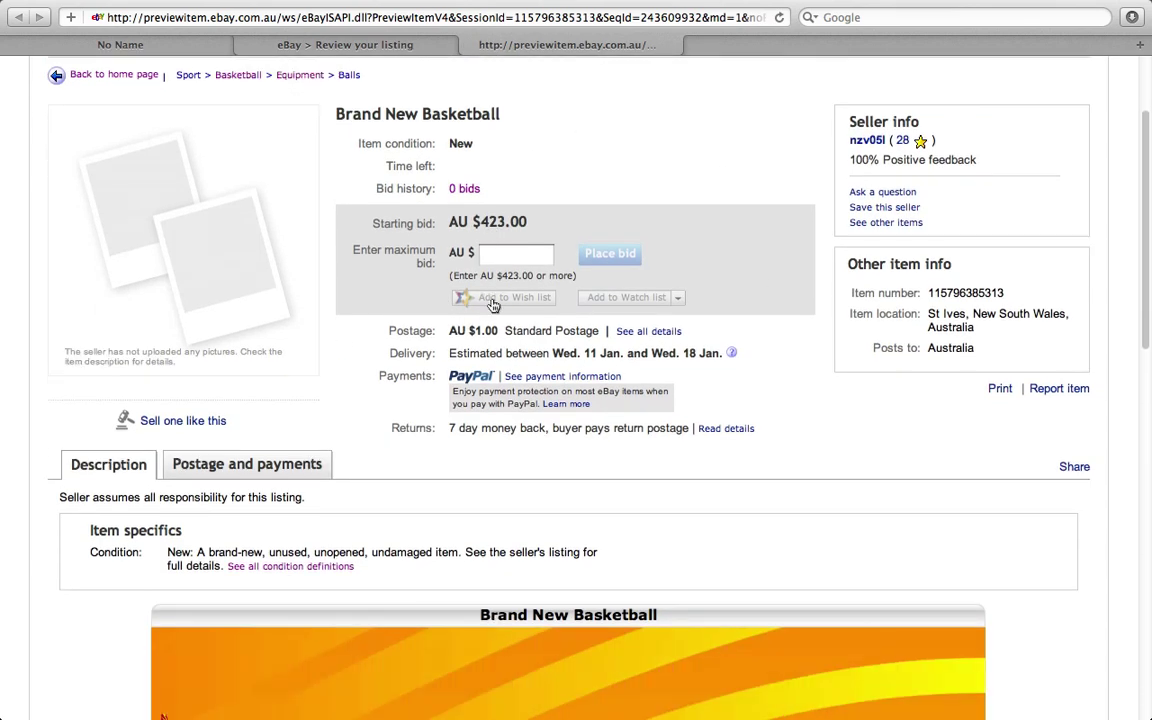
{"action": "left_click", "coordinate": [469, 46]}
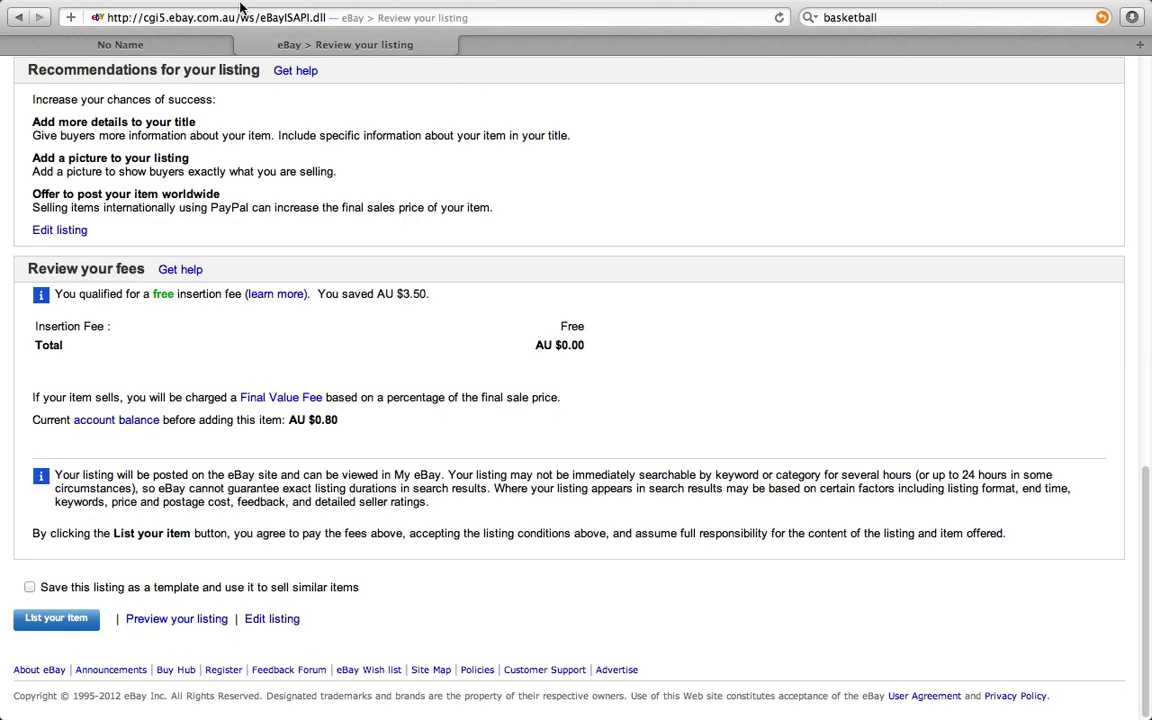